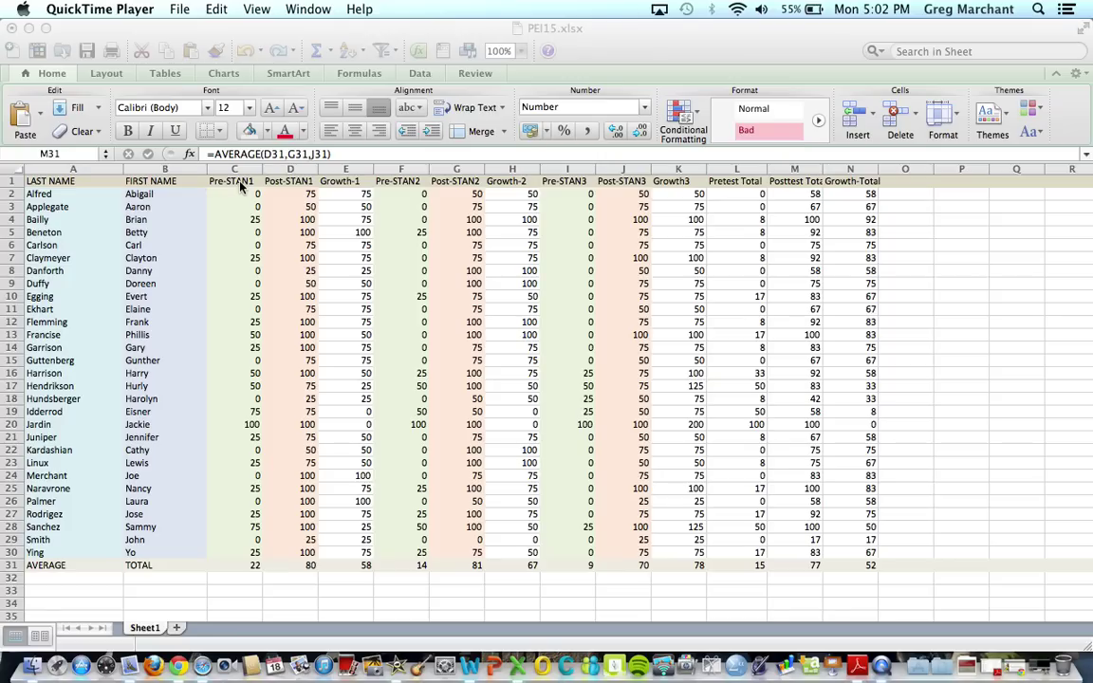
# Select the pre- and post-test header cells C1, D1, F1, G1, I1, J1, L1 and M1 together, skipping the growth columns.
pyautogui.click(240, 187)
pyautogui.click(241, 185)
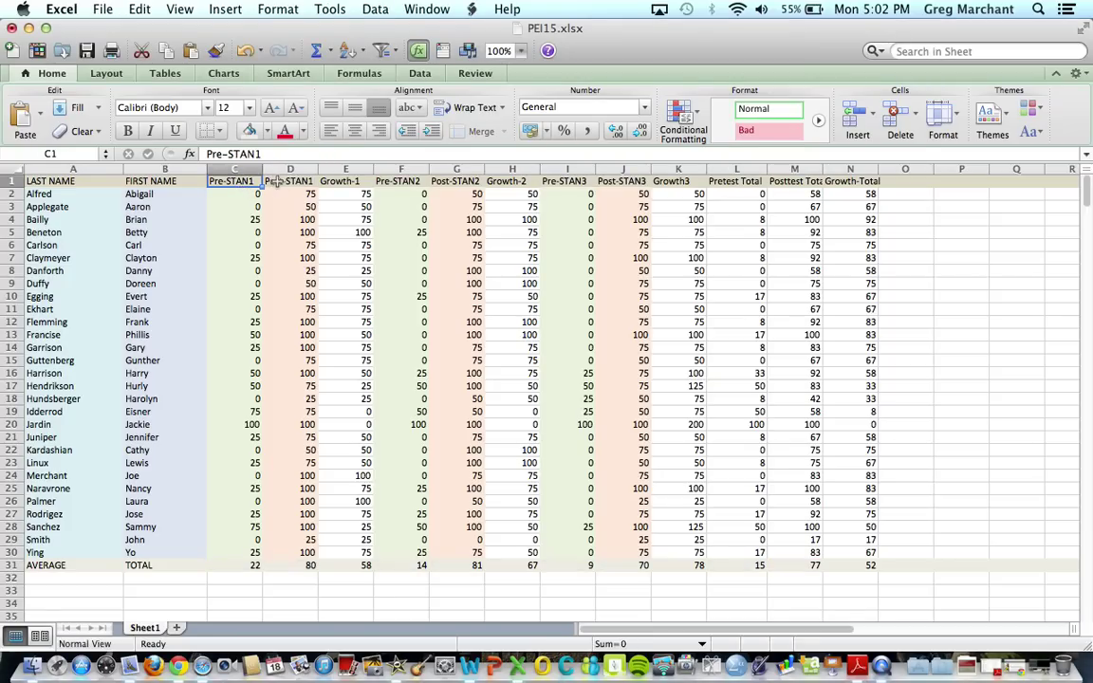
pyautogui.click(276, 186)
pyautogui.keyDown('super'); pyautogui.click(394, 183); pyautogui.keyUp('super')
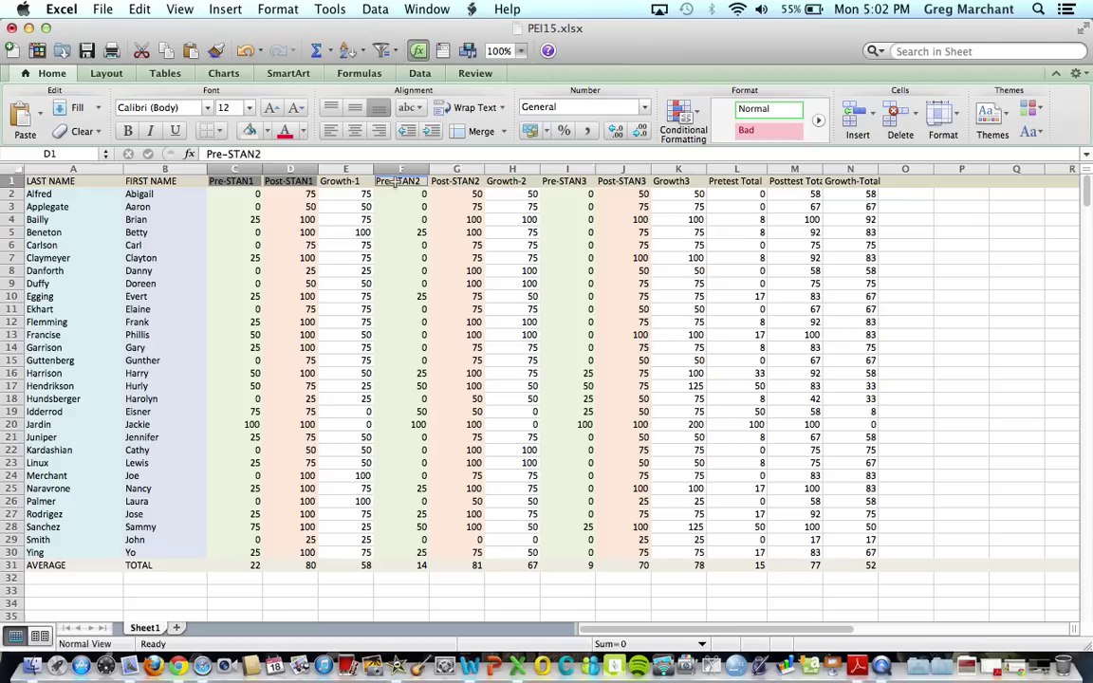
pyautogui.keyDown('super'); pyautogui.click(455, 182); pyautogui.keyUp('super')
pyautogui.keyDown('super'); pyautogui.click(557, 185); pyautogui.keyUp('super')
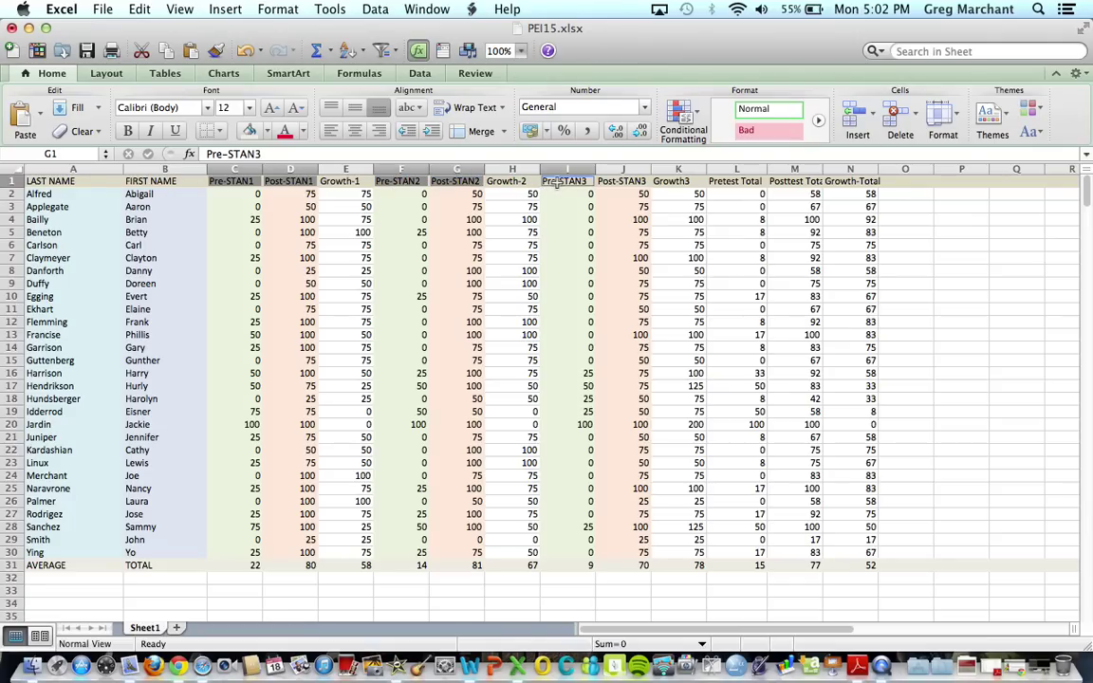
pyautogui.keyDown('super'); pyautogui.click(623, 185); pyautogui.keyUp('super')
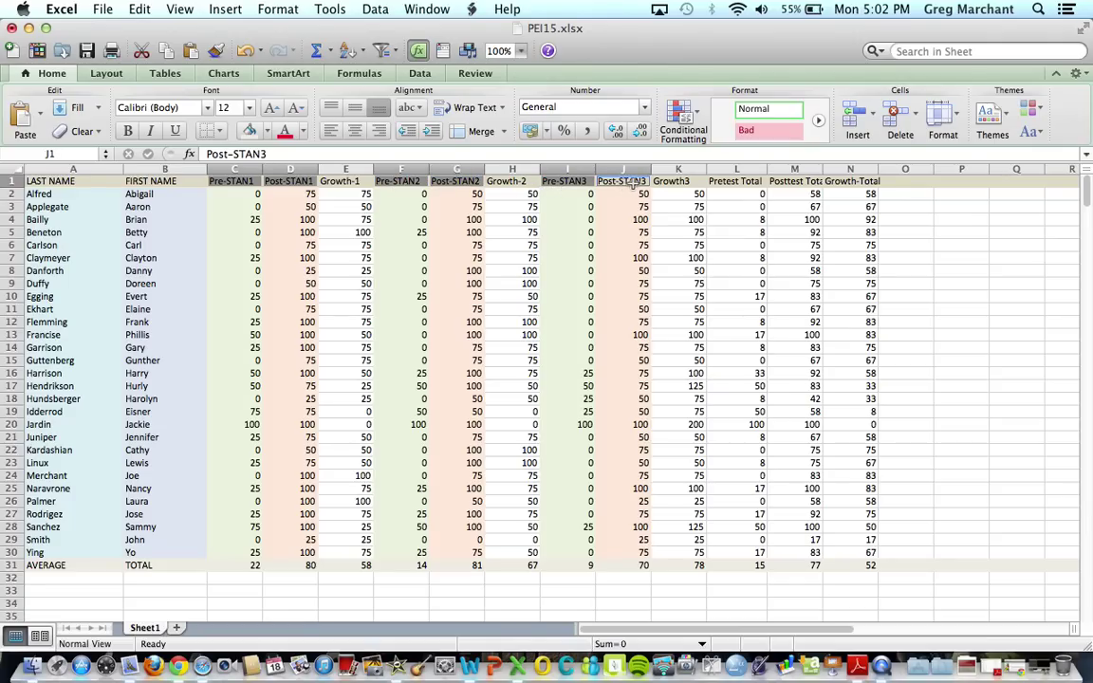
pyautogui.keyDown('super'); pyautogui.click(732, 183); pyautogui.keyUp('super')
pyautogui.keyDown('super'); pyautogui.click(797, 185); pyautogui.keyUp('super')
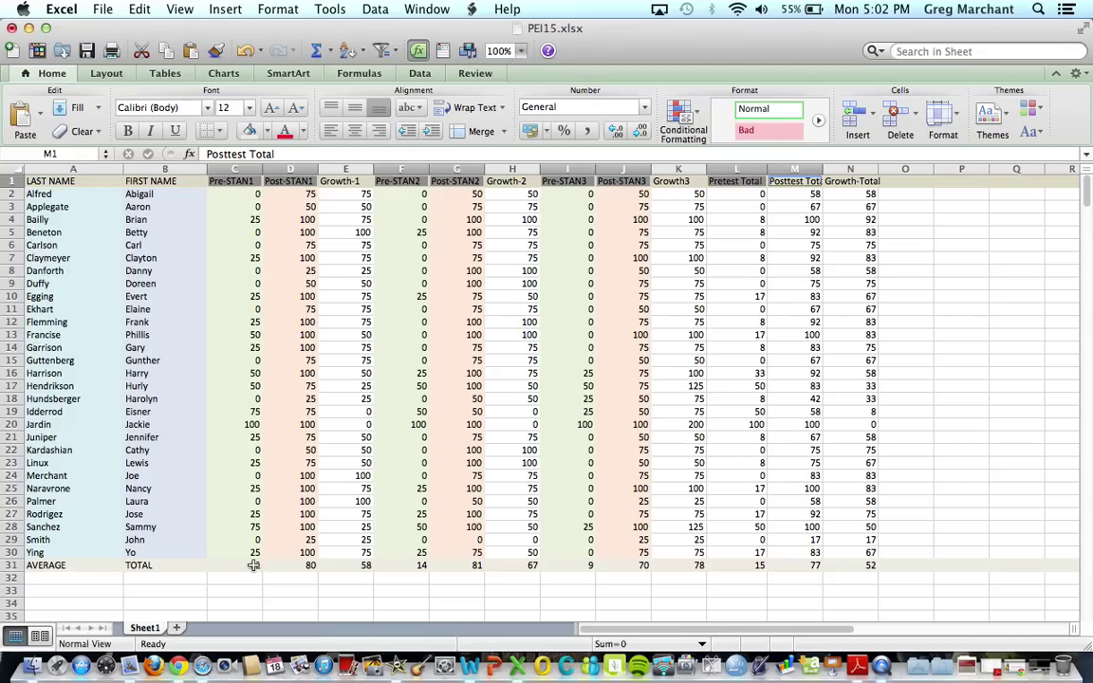
# Add the matching average cells C31, D31, F31, G31, I31, J31, L31 and M31 to the selection.
pyautogui.click(255, 566)
pyautogui.click(302, 565)
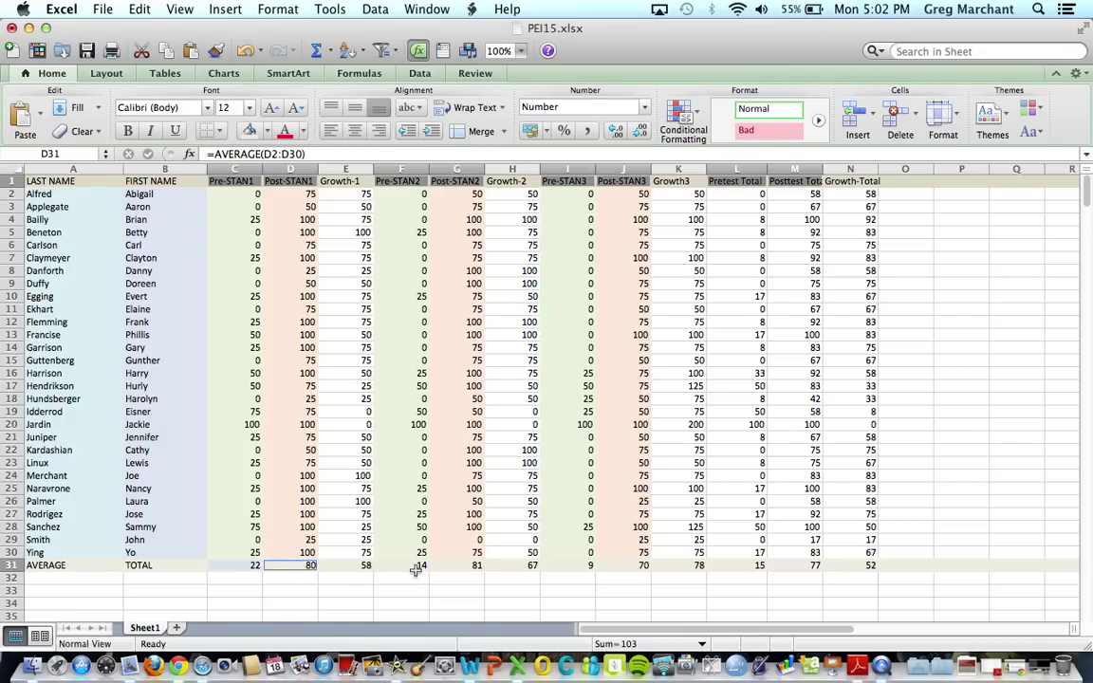
pyautogui.click(418, 565)
pyautogui.click(471, 566)
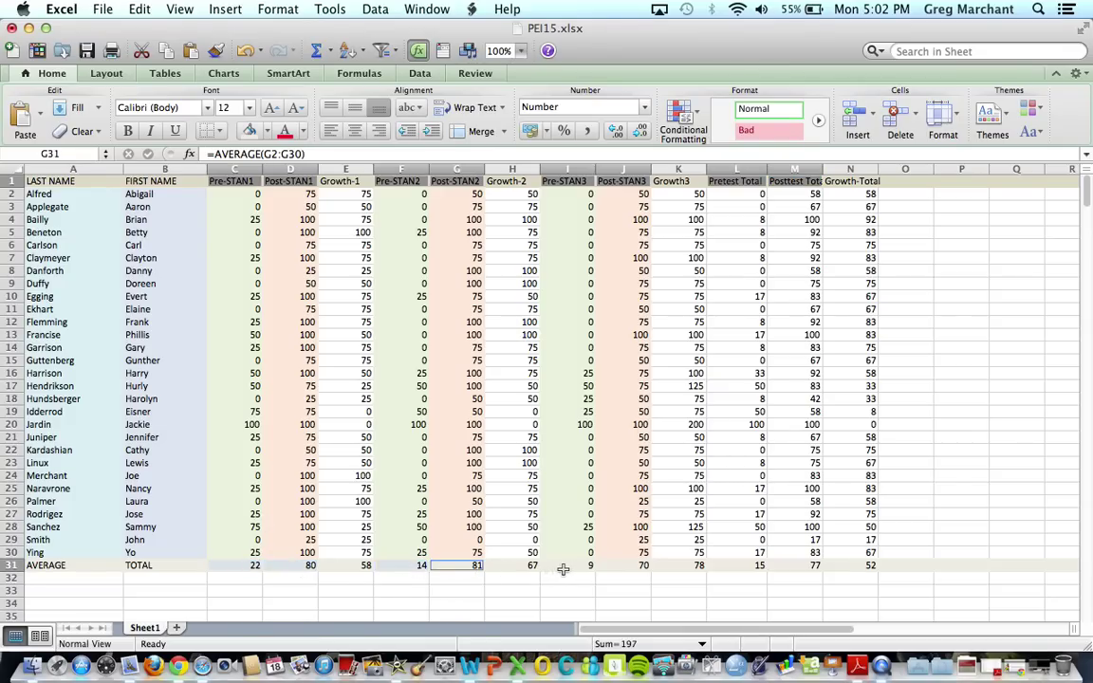
pyautogui.click(570, 566)
pyautogui.click(622, 566)
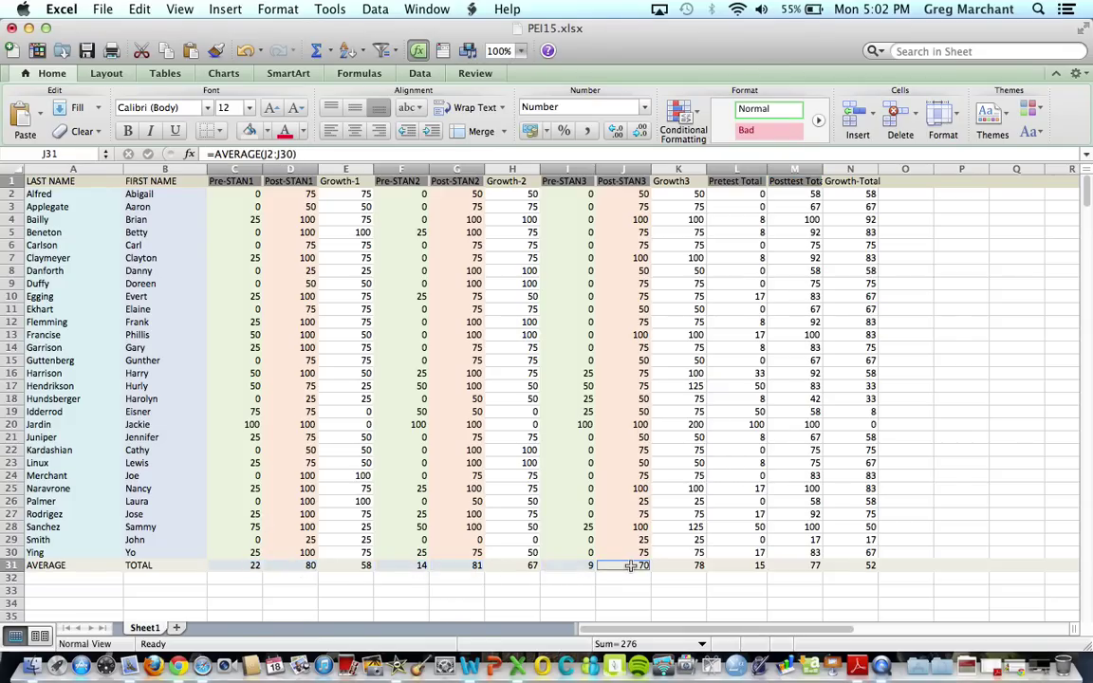
pyautogui.click(755, 566)
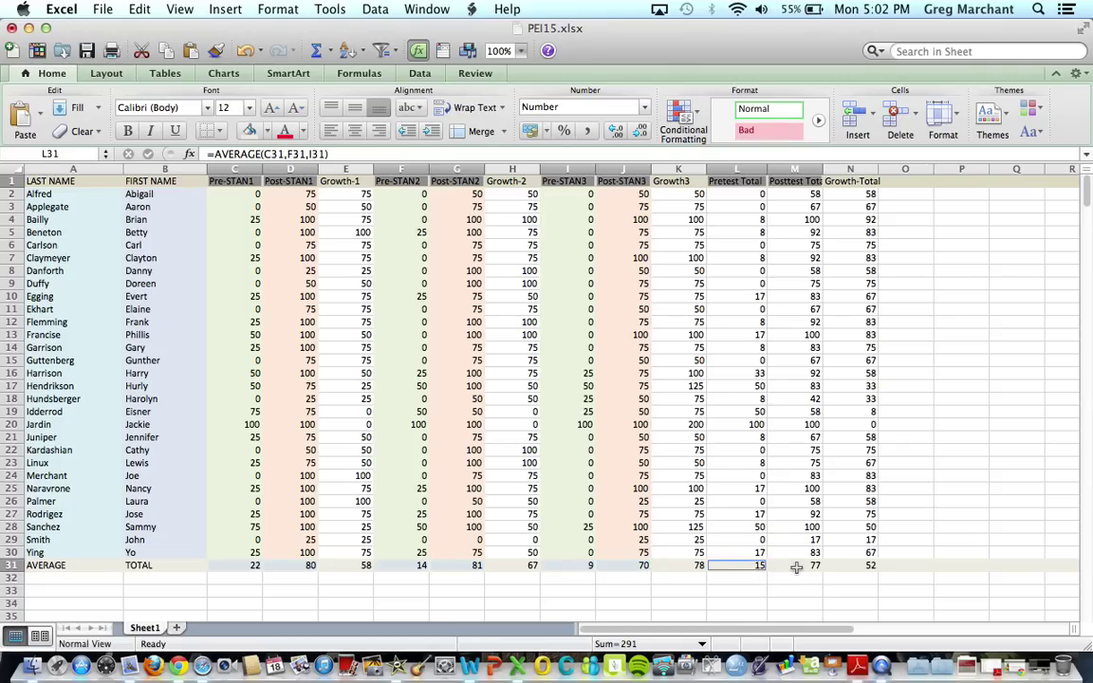
pyautogui.click(796, 565)
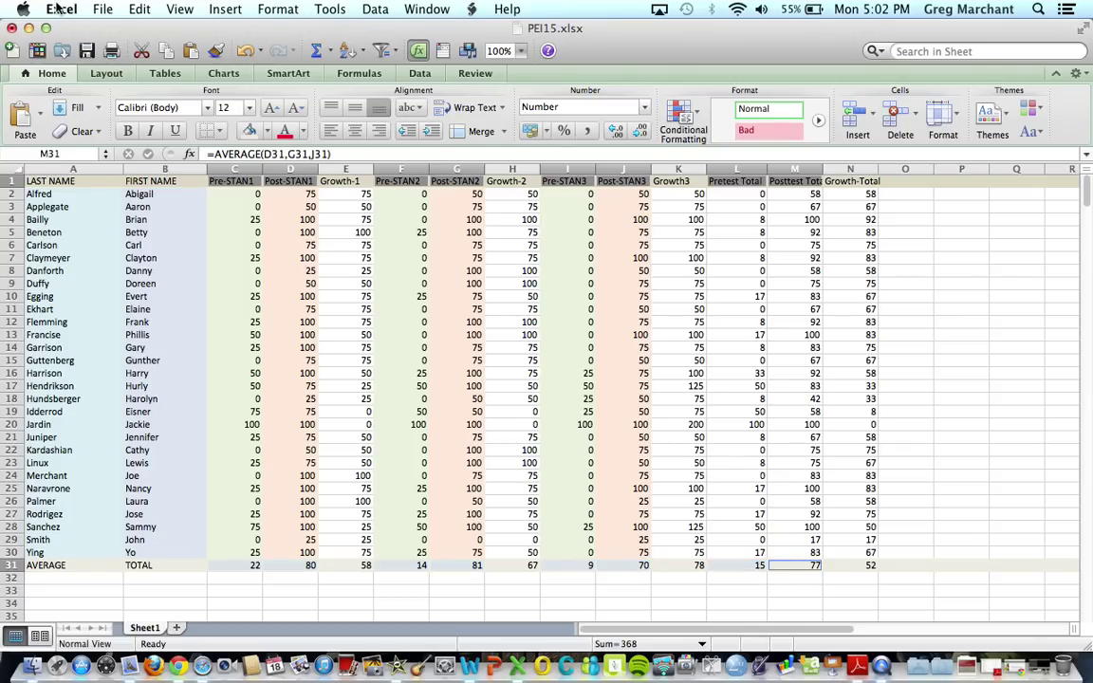
# Insert a 2-D clustered column chart from the selected headers and averages.
pyautogui.click(223, 76)
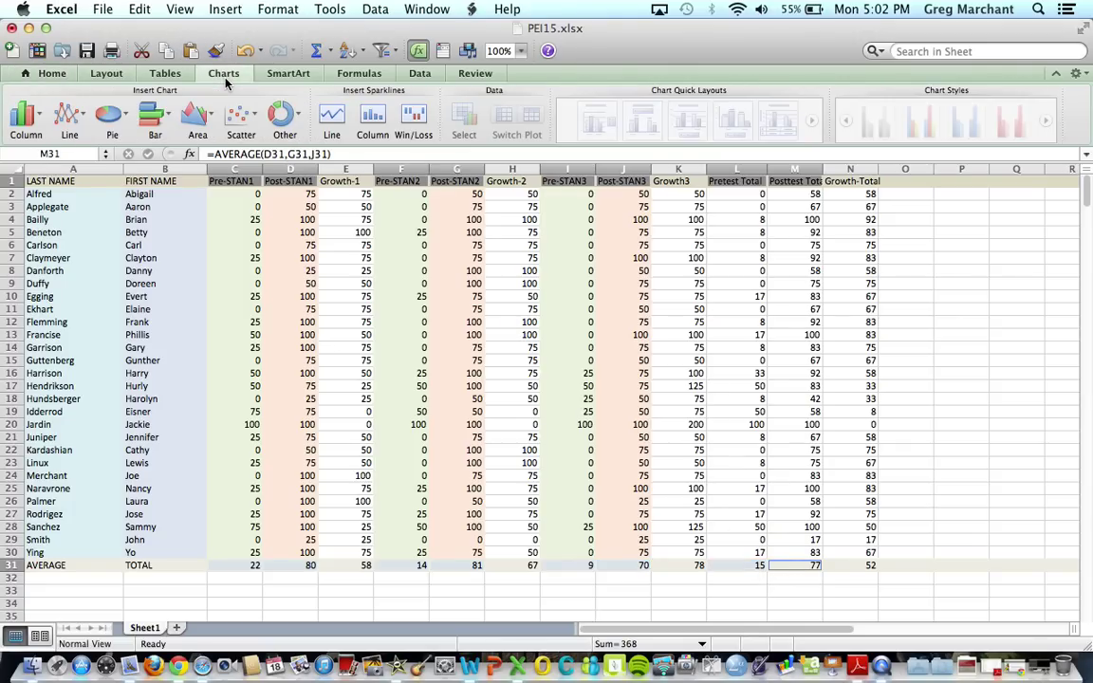
pyautogui.click(26, 114)
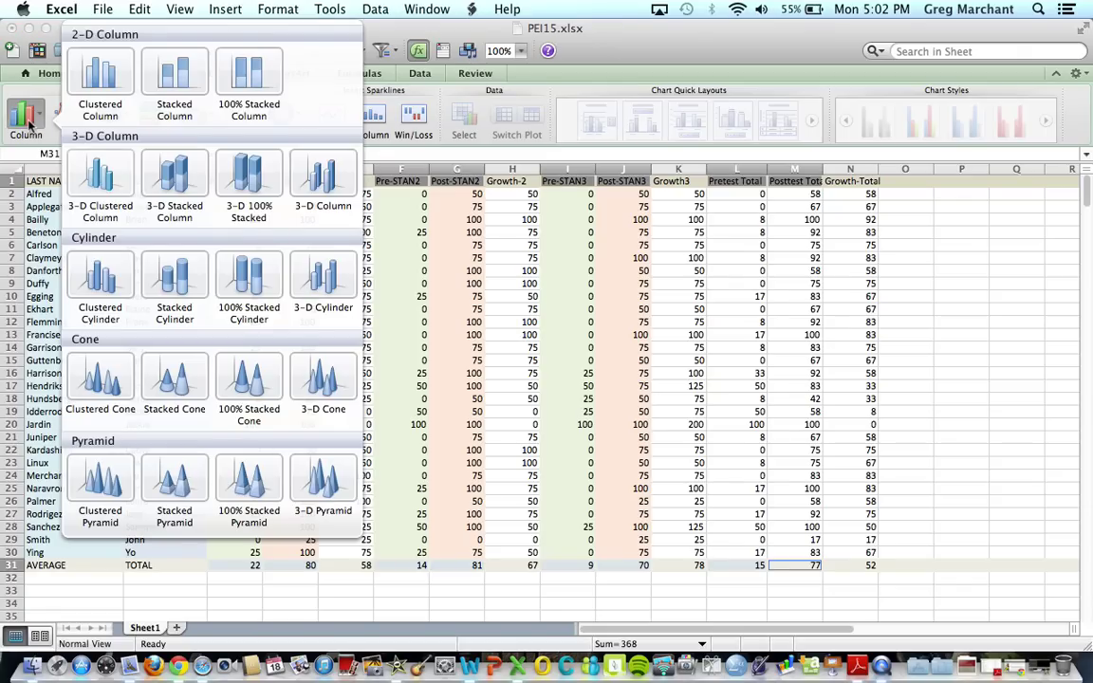
pyautogui.click(90, 88)
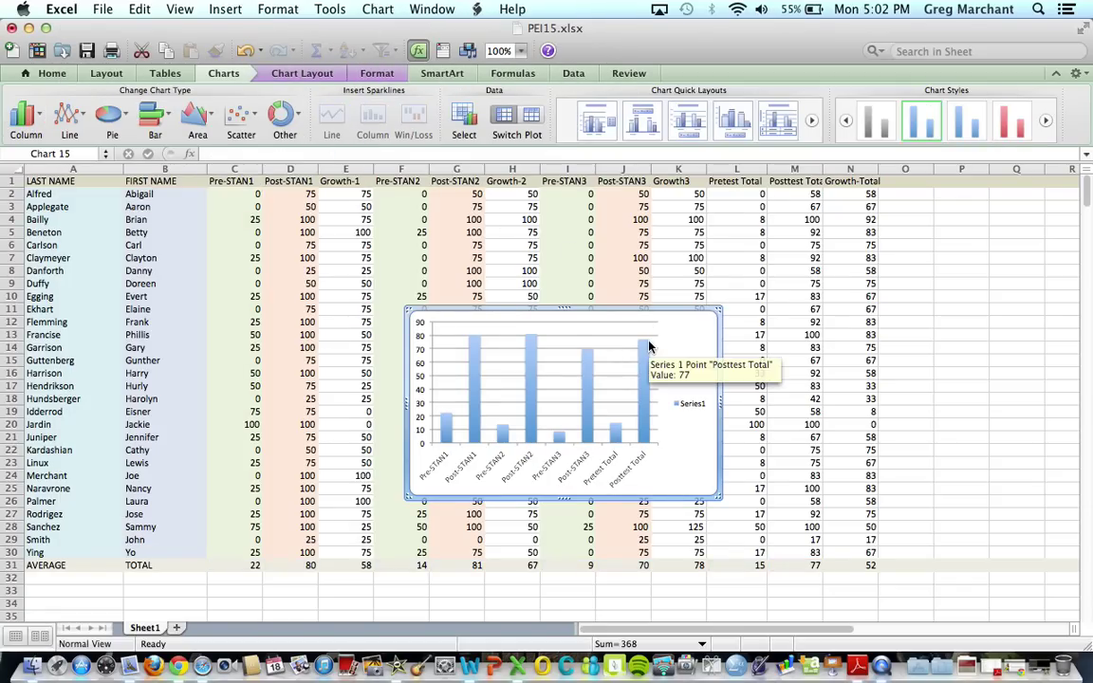
# Delete the chart's Series1 legend and enlarge the chart to span about columns E to O and rows 1 to 32.
pyautogui.click(688, 408)
pyautogui.press('Delete')
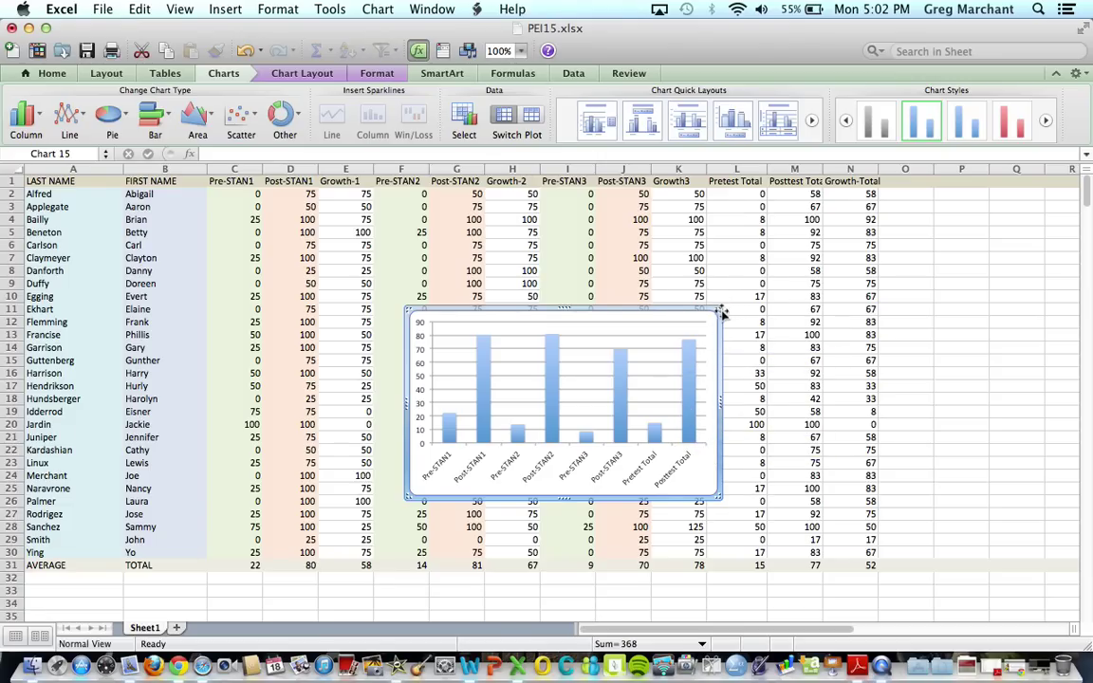
pyautogui.moveTo(721, 313); pyautogui.dragTo(920, 168)
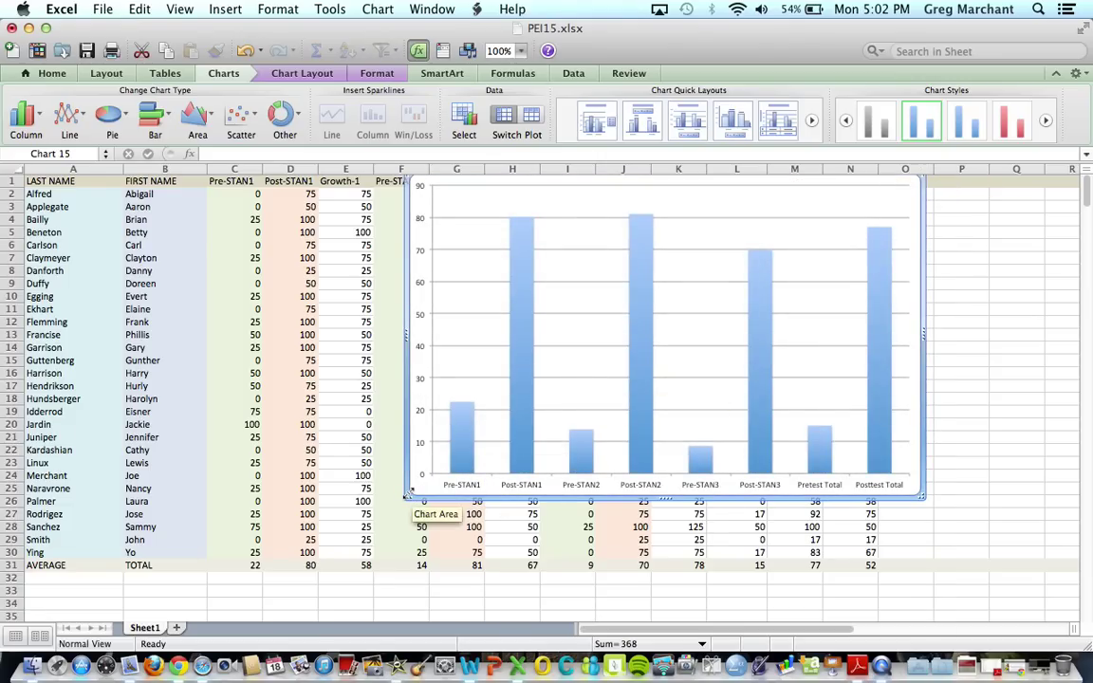
pyautogui.moveTo(410, 494); pyautogui.dragTo(315, 588)
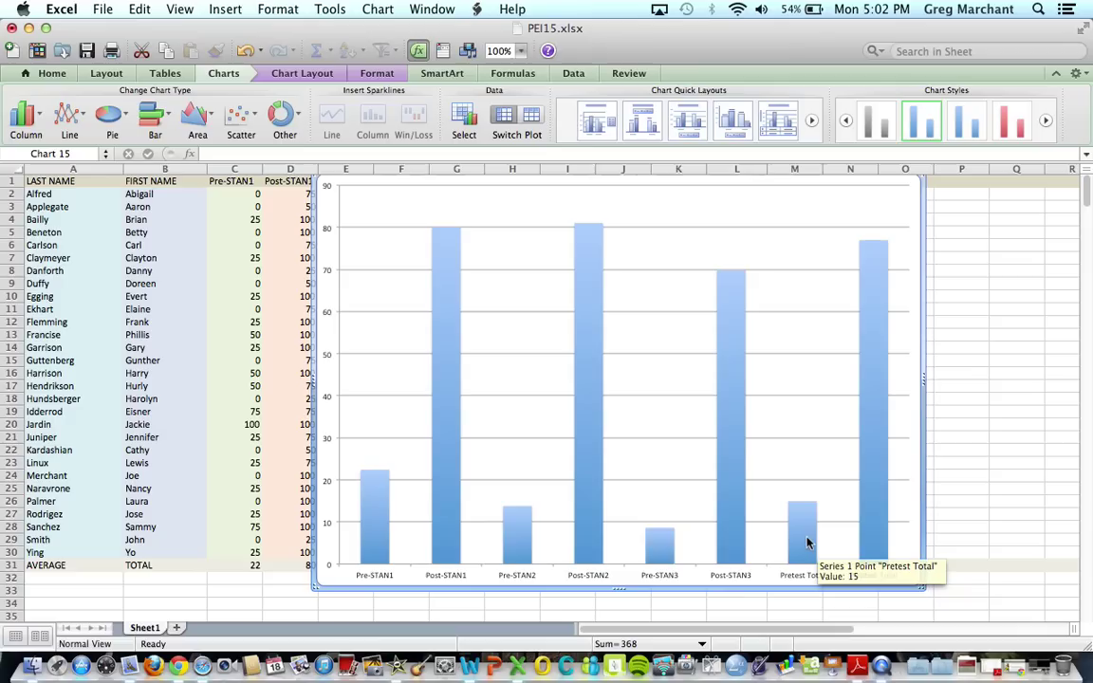
pyautogui.click(807, 539)
pyautogui.doubleClick(808, 539)
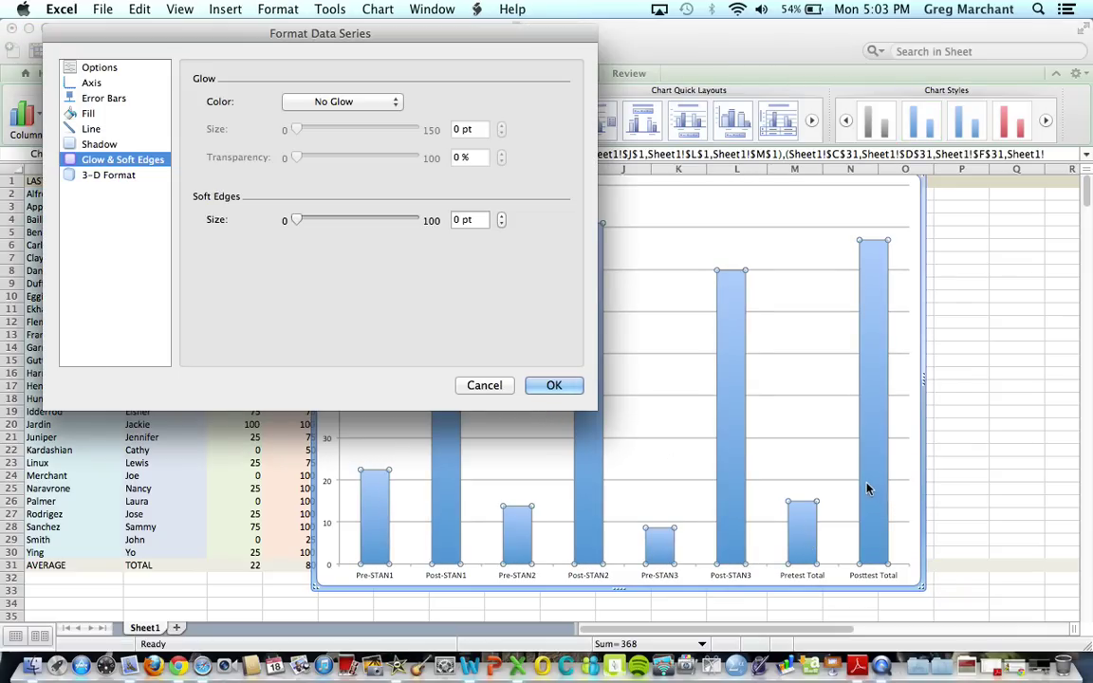
pyautogui.click(486, 386)
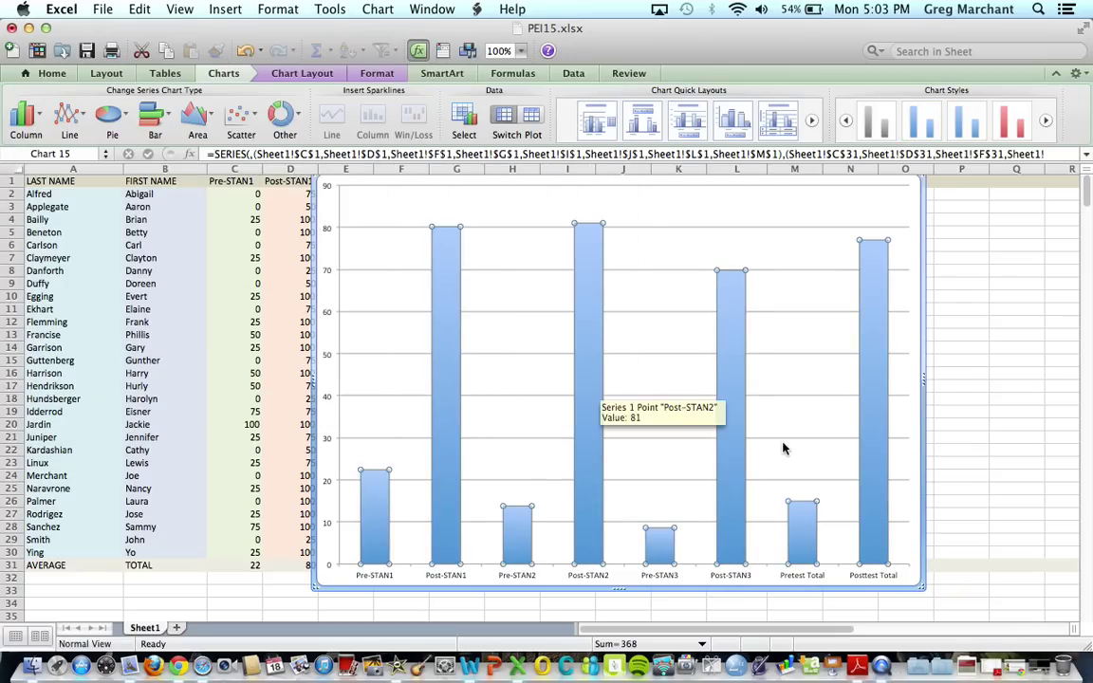
pyautogui.click(811, 529)
pyautogui.doubleClick(811, 529)
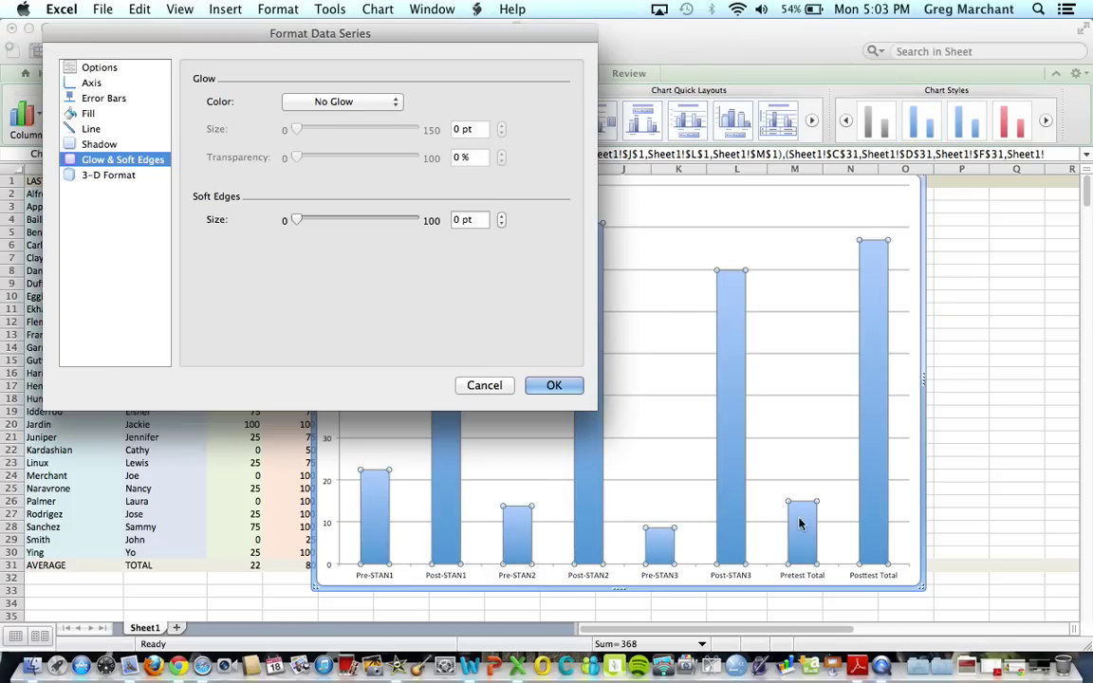
pyautogui.click(91, 113)
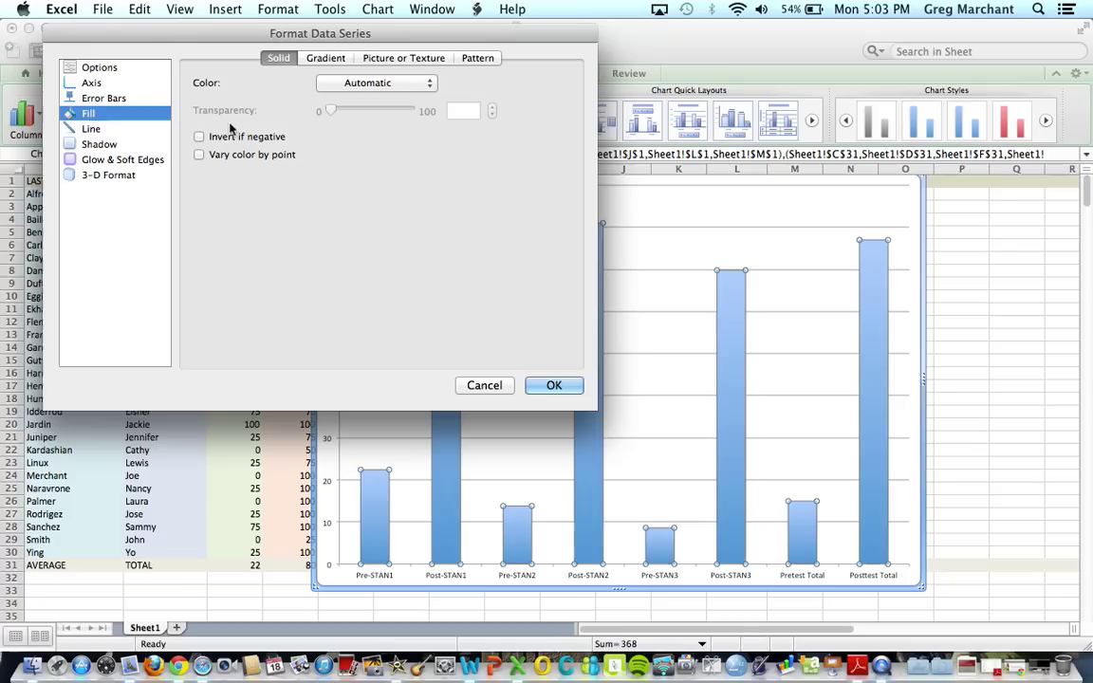
pyautogui.click(427, 85)
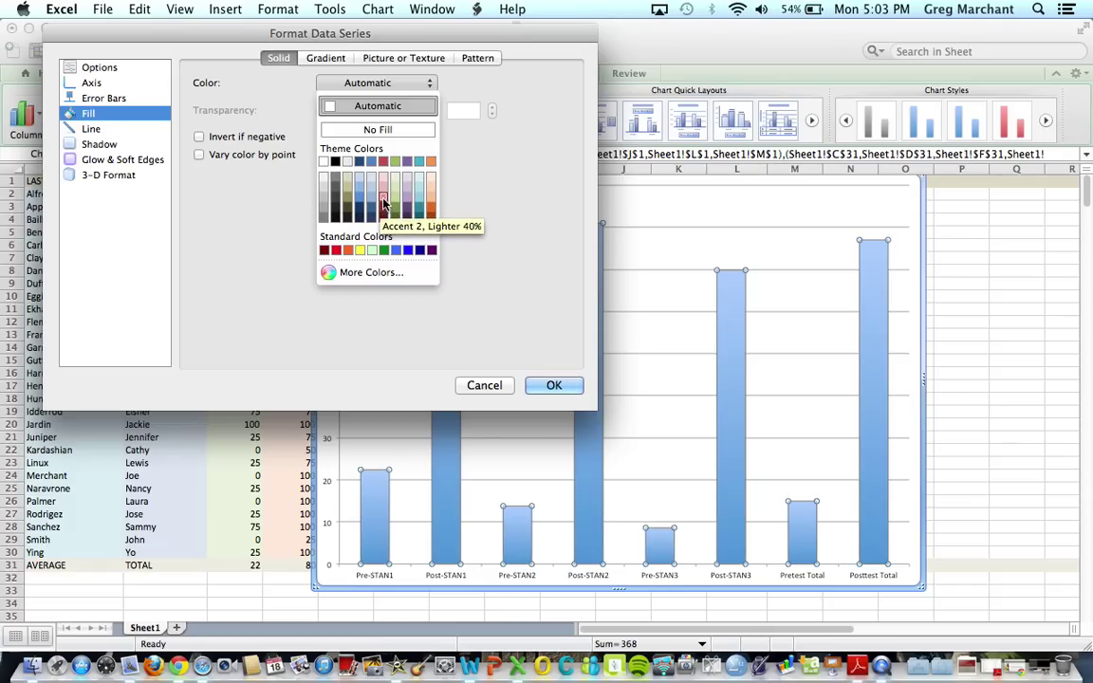
pyautogui.click(385, 198)
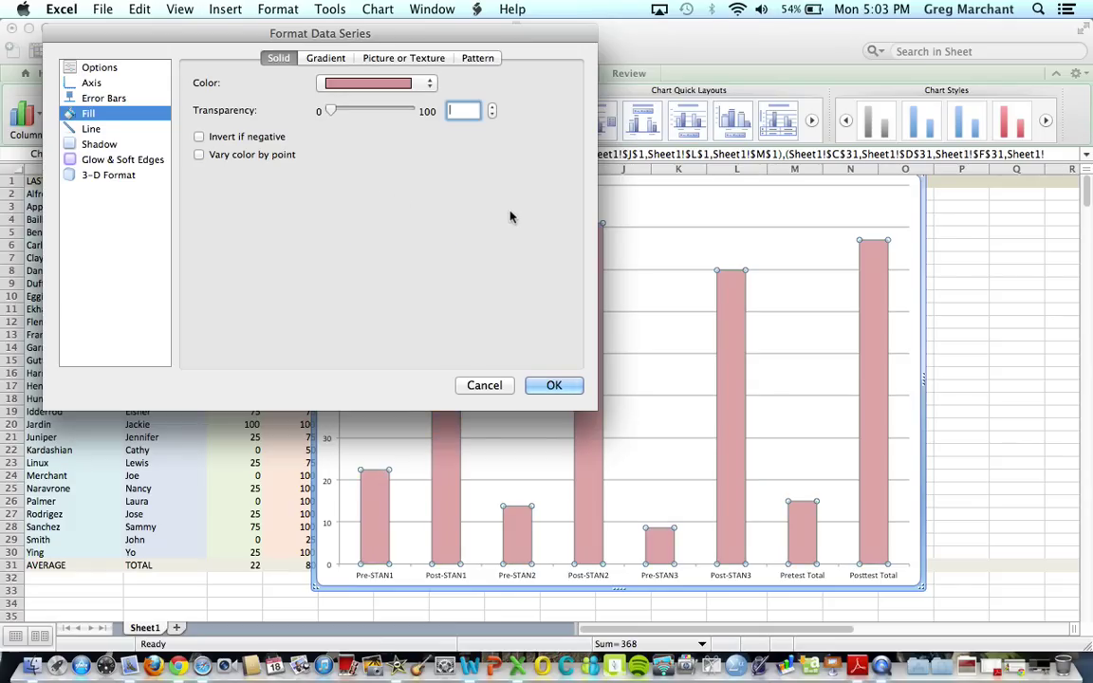
pyautogui.click(484, 385)
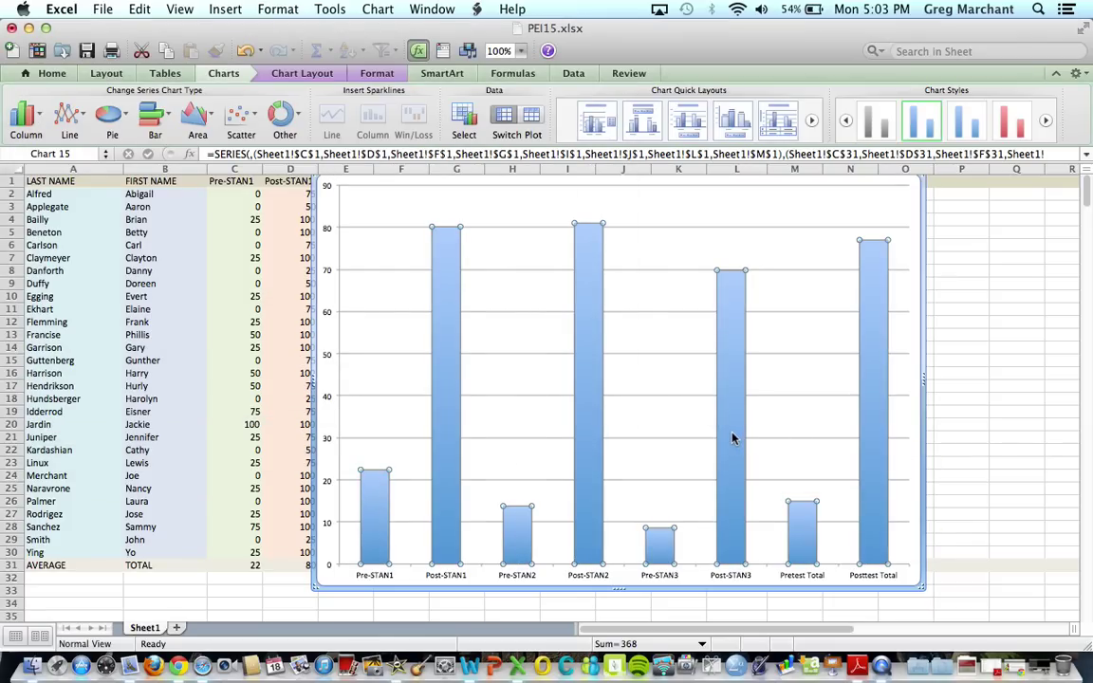
pyautogui.doubleClick(732, 438)
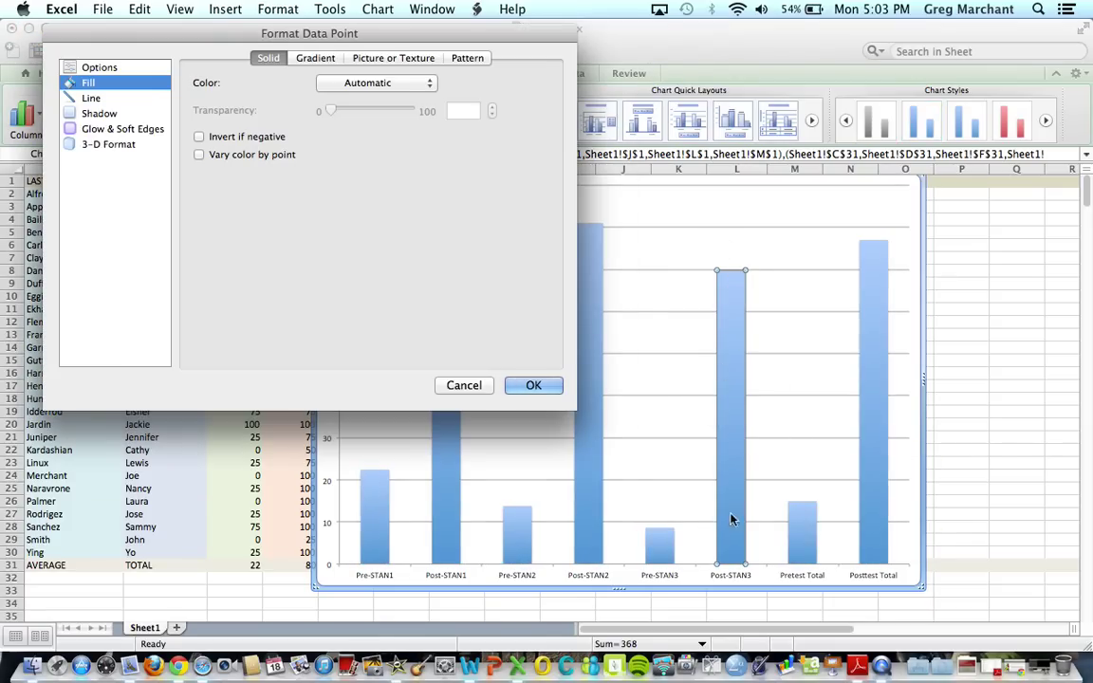
pyautogui.click(456, 386)
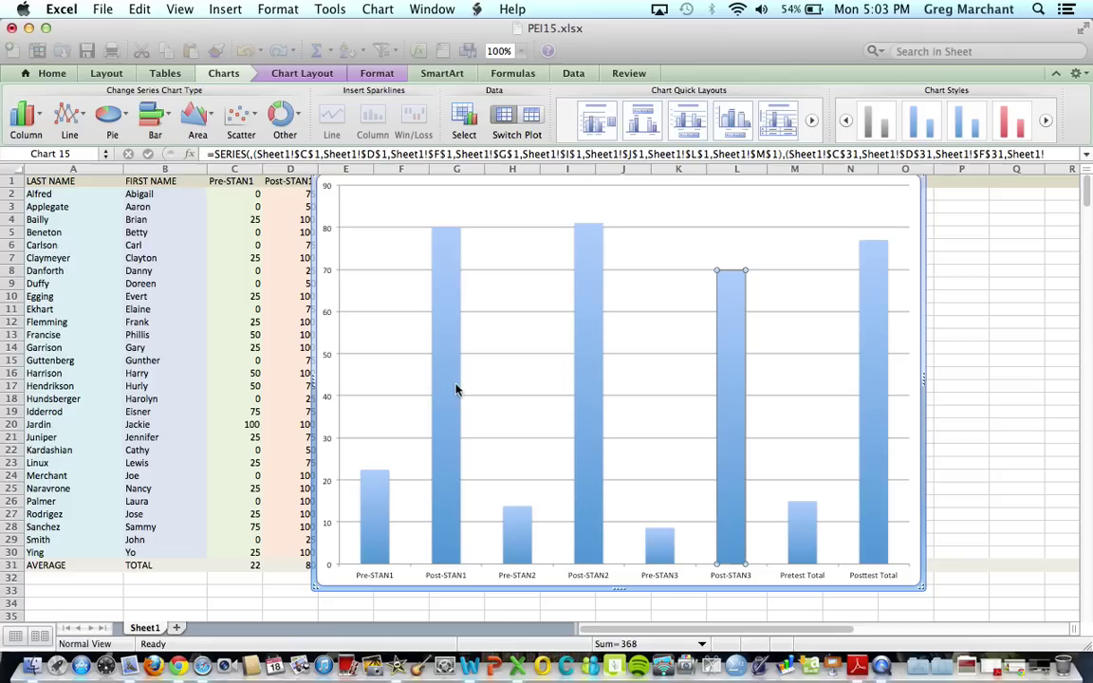
# Fill only the Posttest Total bar with a solid light purple theme colour.
pyautogui.click(868, 344)
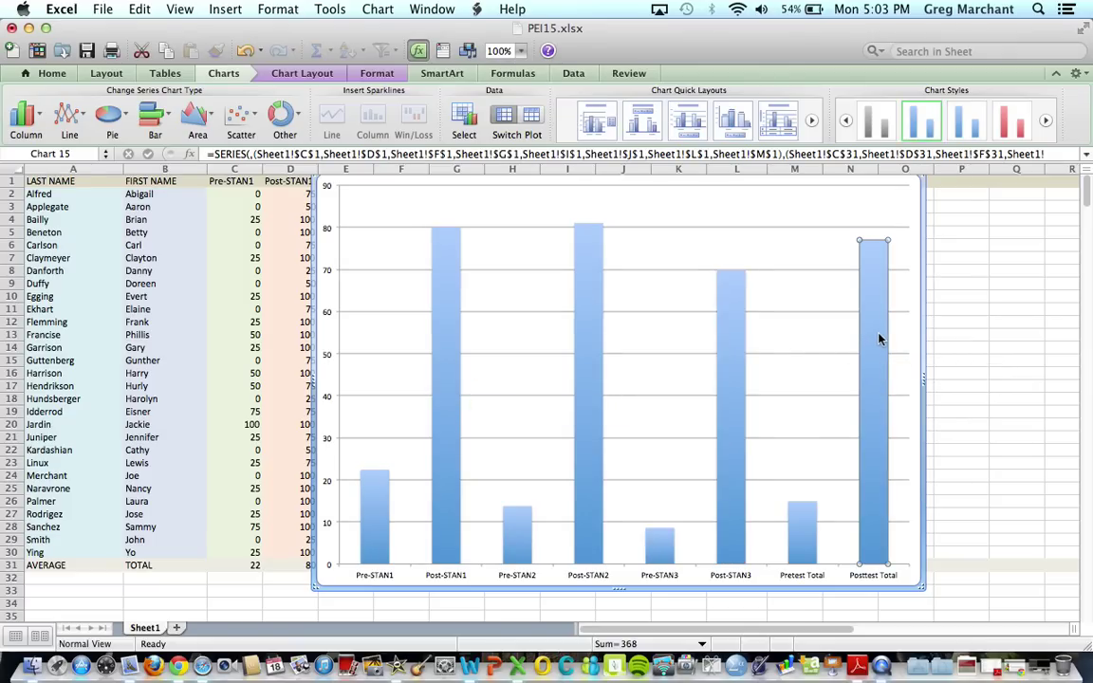
pyautogui.doubleClick(878, 339)
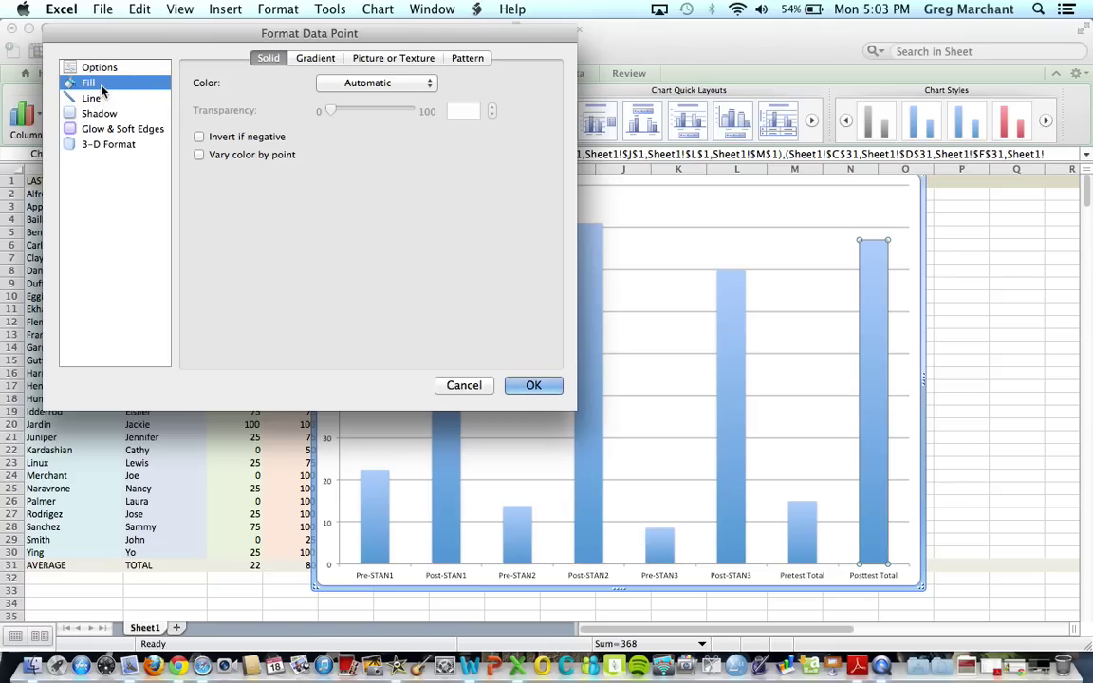
pyautogui.click(429, 84)
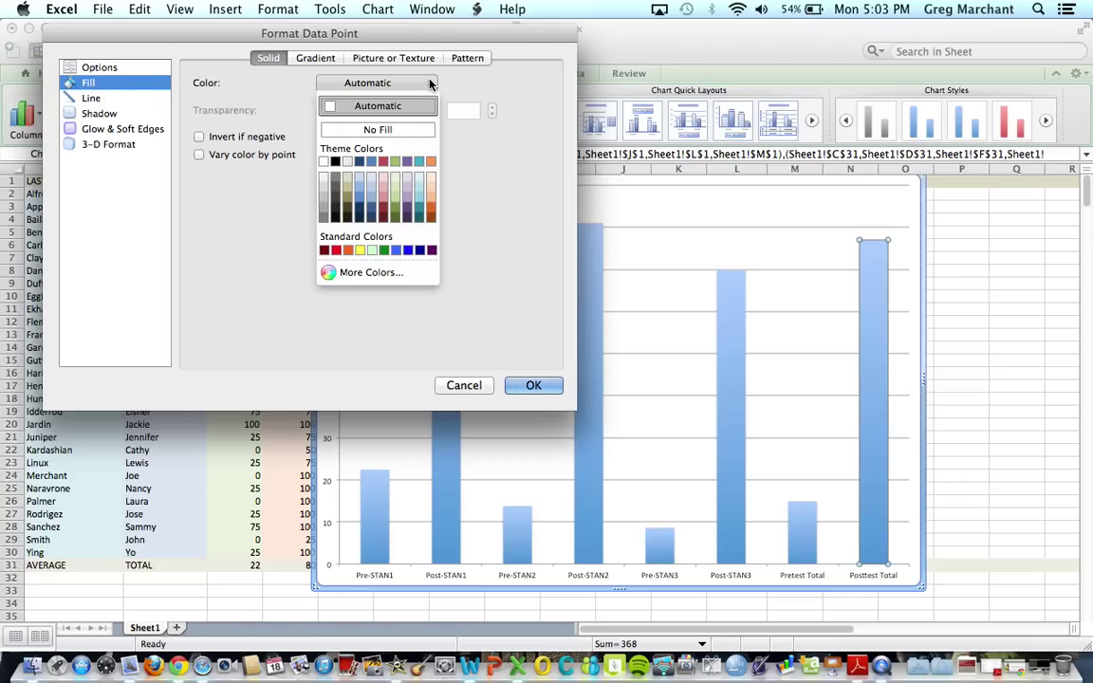
pyautogui.click(408, 203)
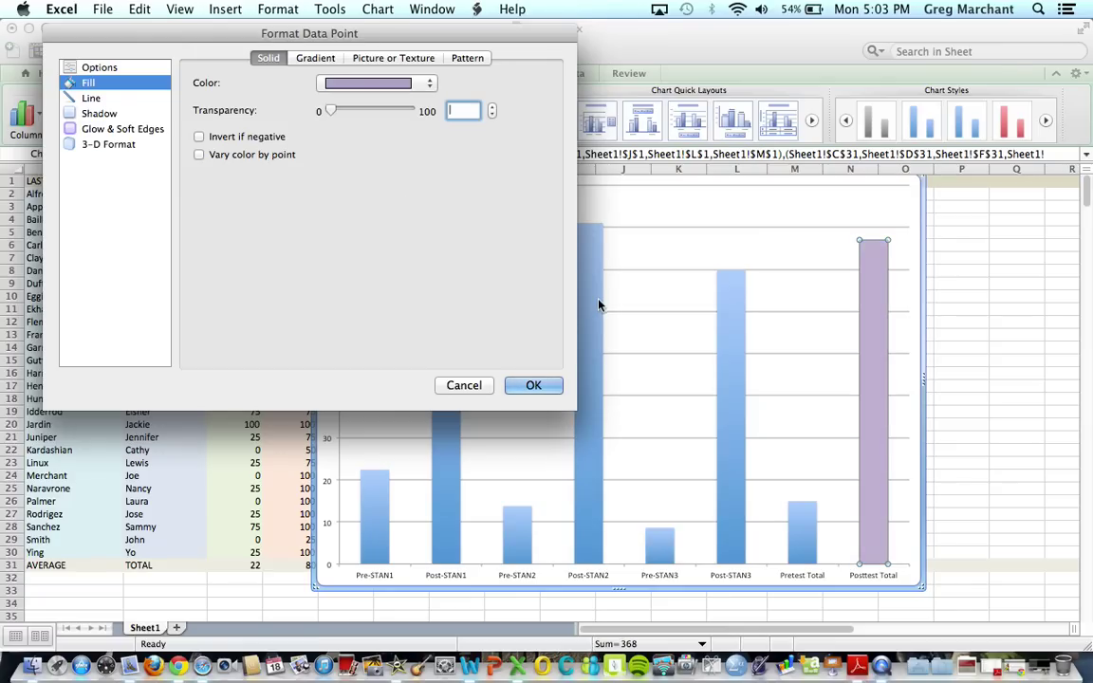
pyautogui.click(537, 384)
# Fill only the Pretest Total bar with a solid light green theme colour.
pyautogui.click(803, 538)
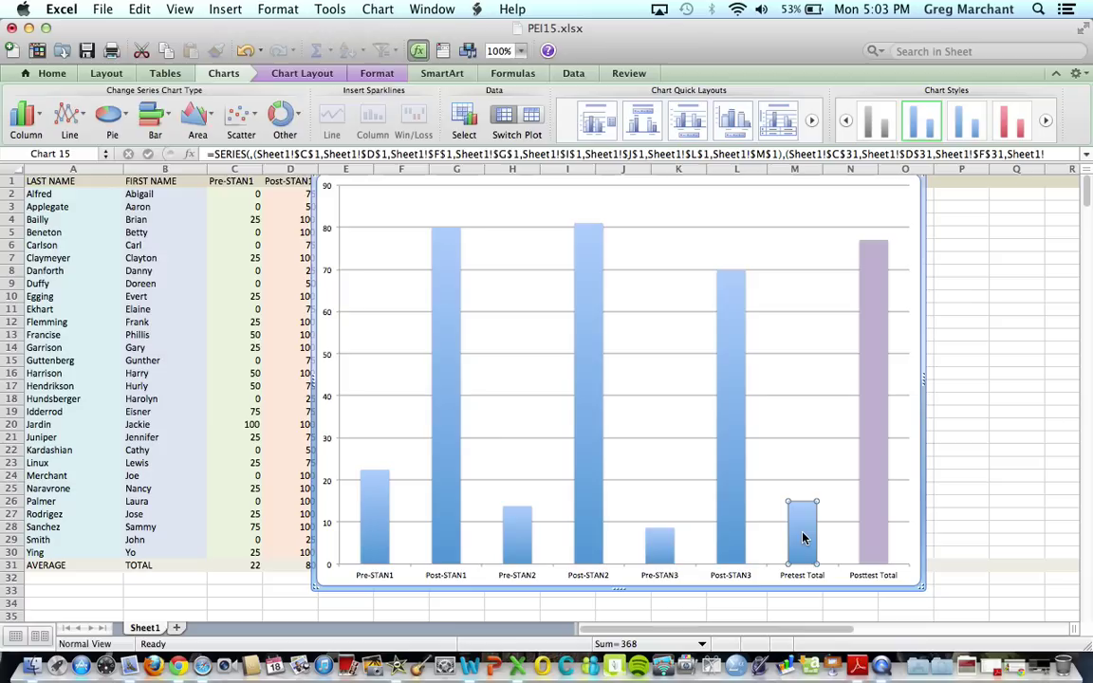
pyautogui.doubleClick(802, 538)
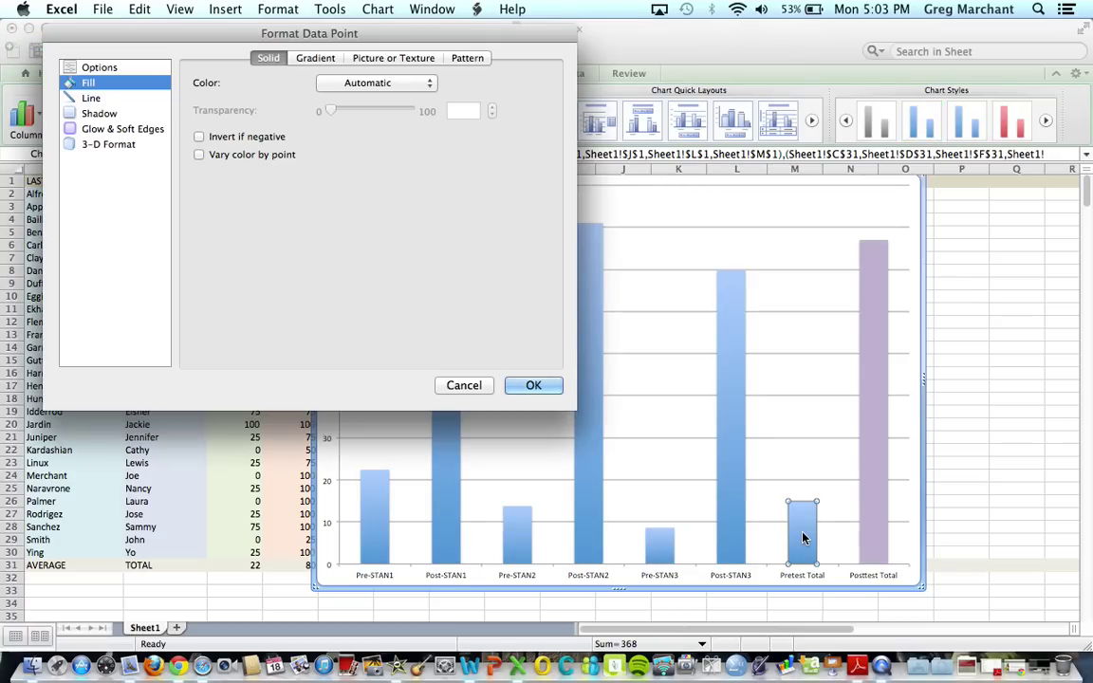
pyautogui.click(426, 85)
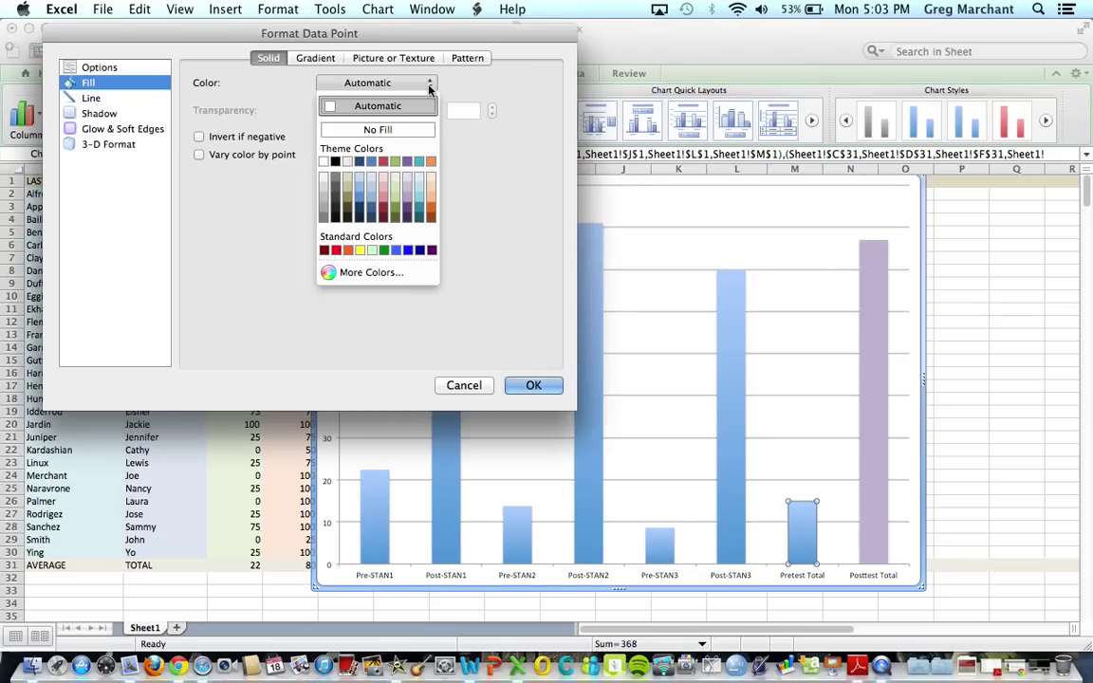
pyautogui.click(395, 187)
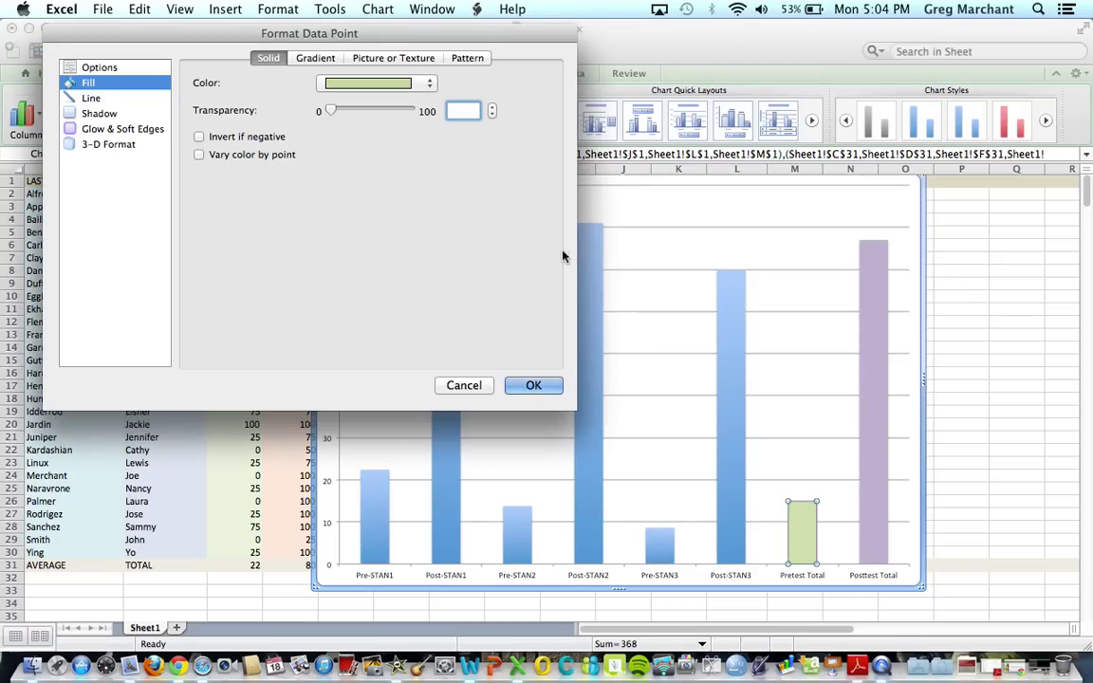
pyautogui.click(525, 385)
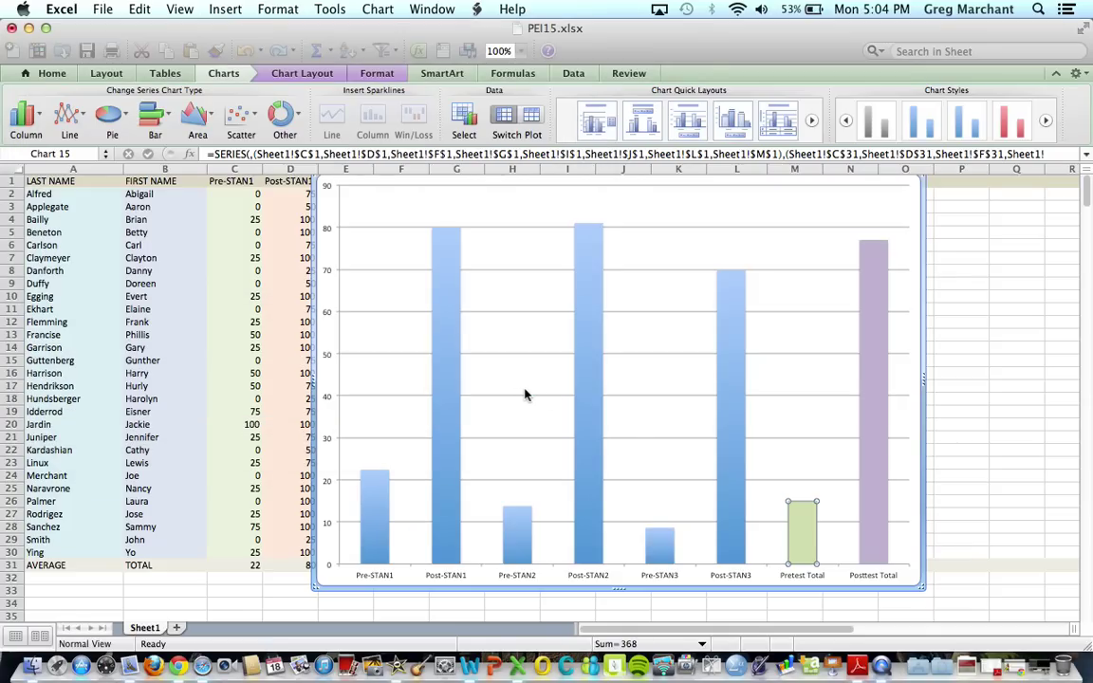
# Try the 3-D clustered column type on the chart and return it to 2-D clustered column.
pyautogui.click(38, 115)
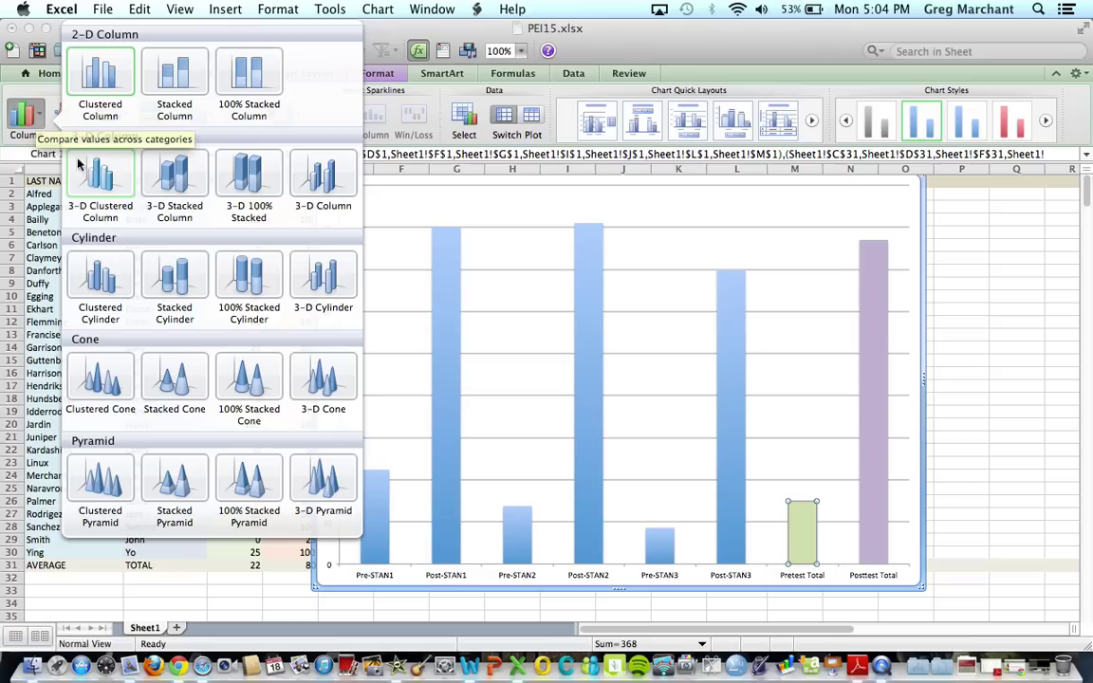
pyautogui.click(98, 180)
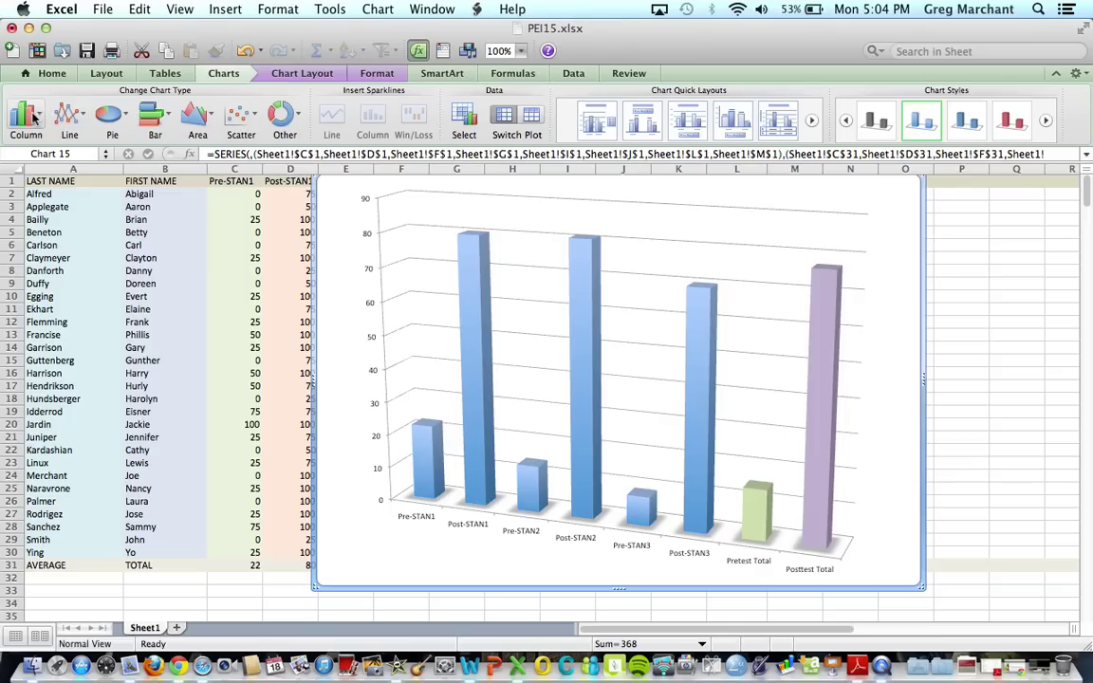
pyautogui.click(27, 115)
pyautogui.click(84, 85)
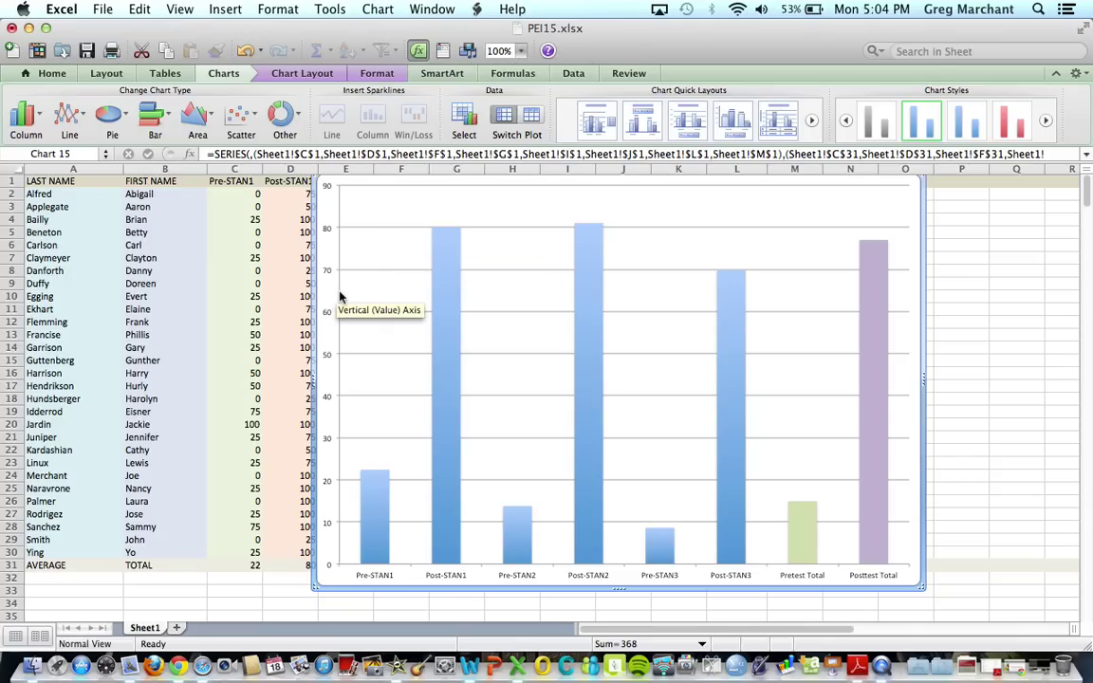
# Set the maximum of the chart's vertical axis scale to 100.
pyautogui.doubleClick(342, 295)
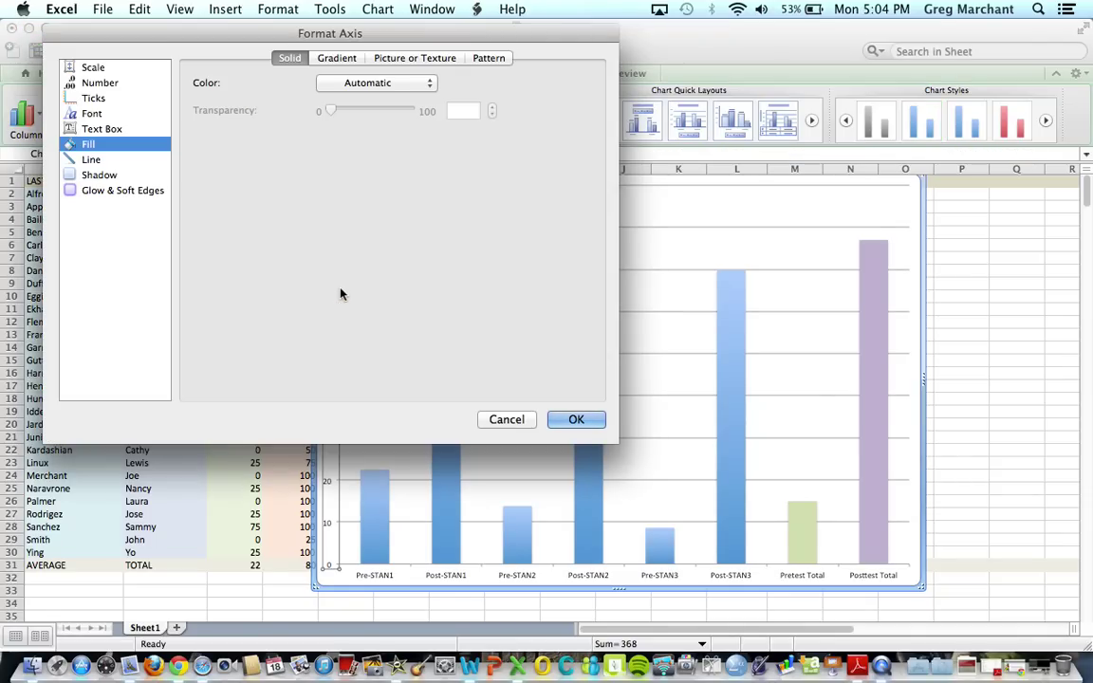
pyautogui.click(95, 68)
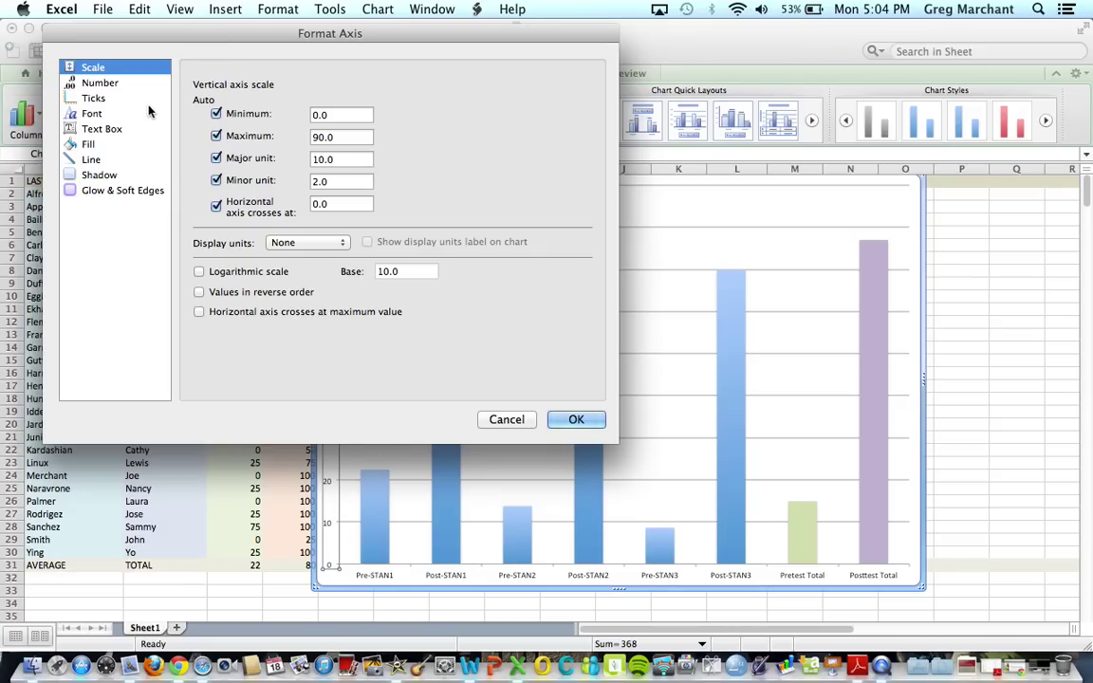
pyautogui.moveTo(339, 137); pyautogui.dragTo(288, 139)
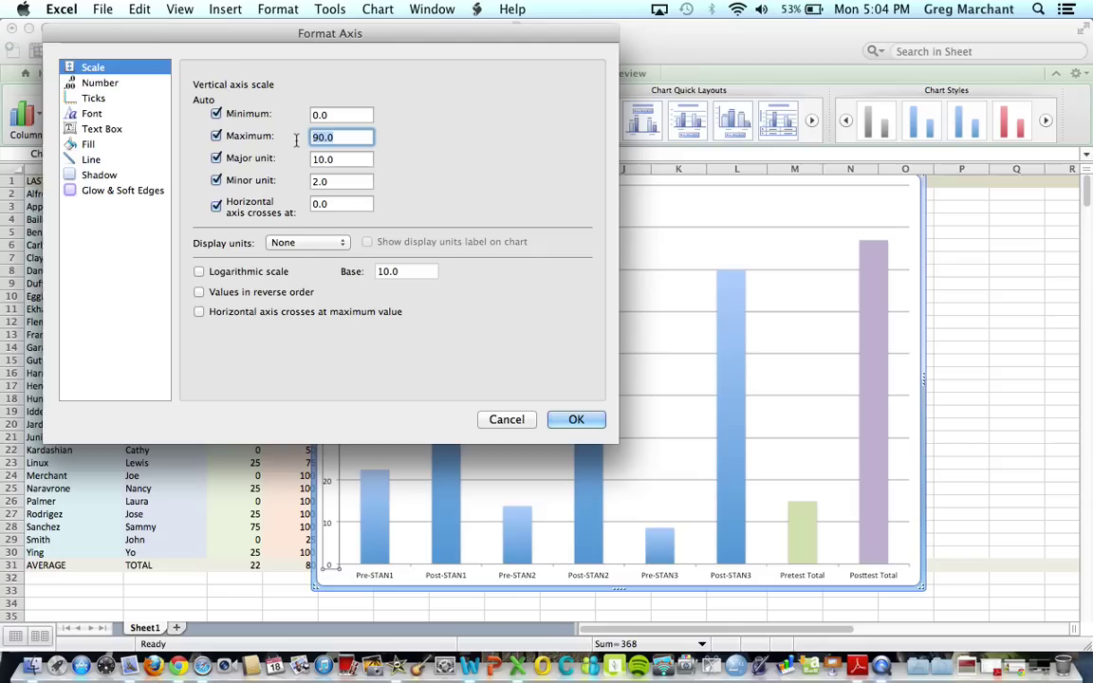
pyautogui.write('100')
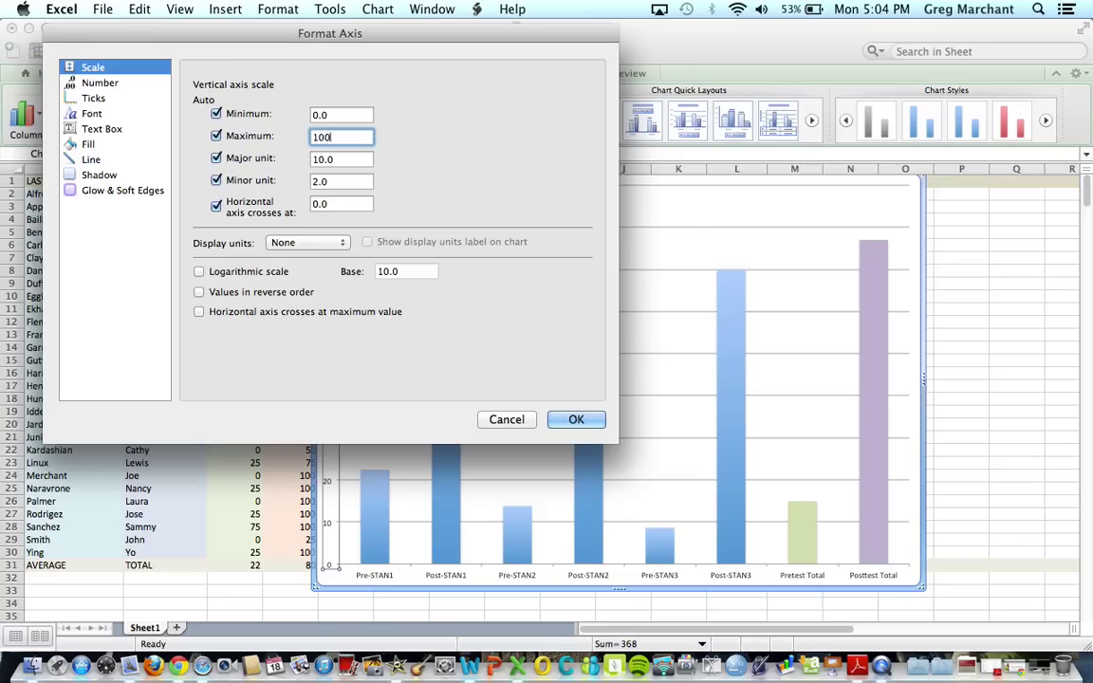
pyautogui.click(574, 419)
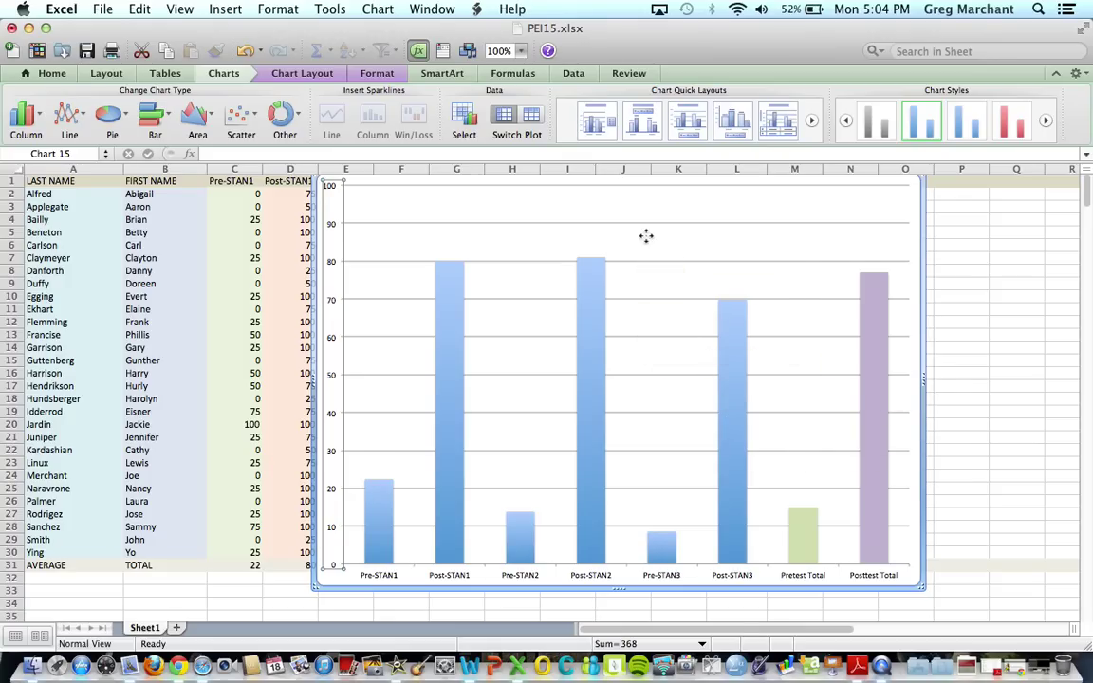
# Copy the whole pretest/posttest chart and paste it below the heading line of the Word document.
pyautogui.moveTo(923, 208); pyautogui.dragTo(923, 205)
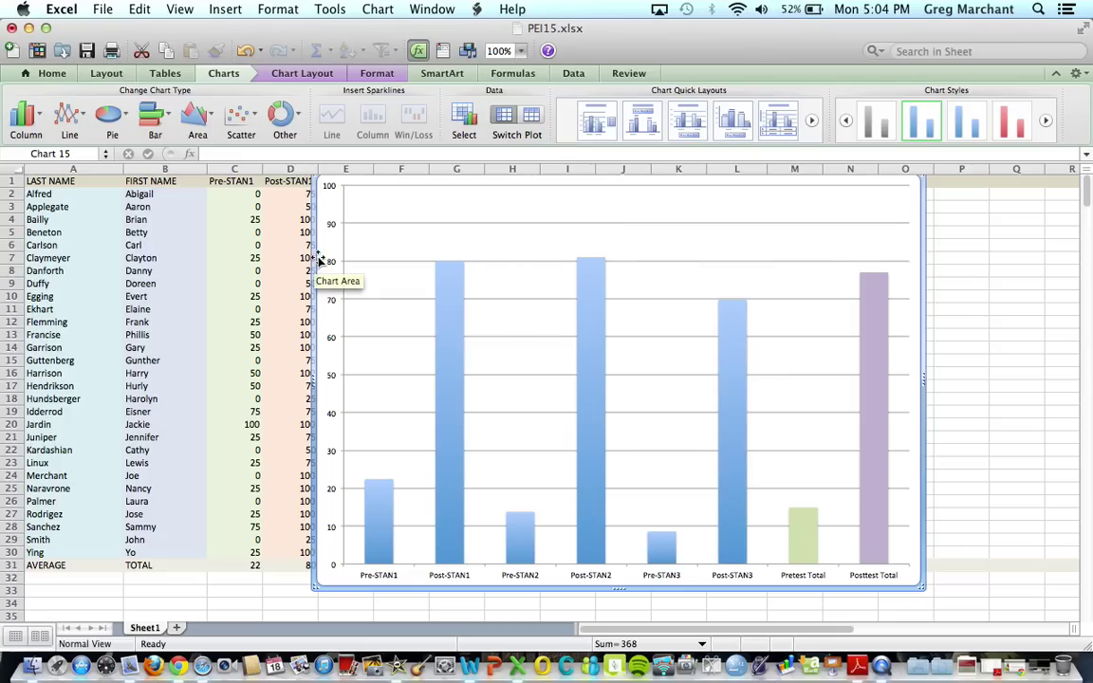
pyautogui.click(426, 204)
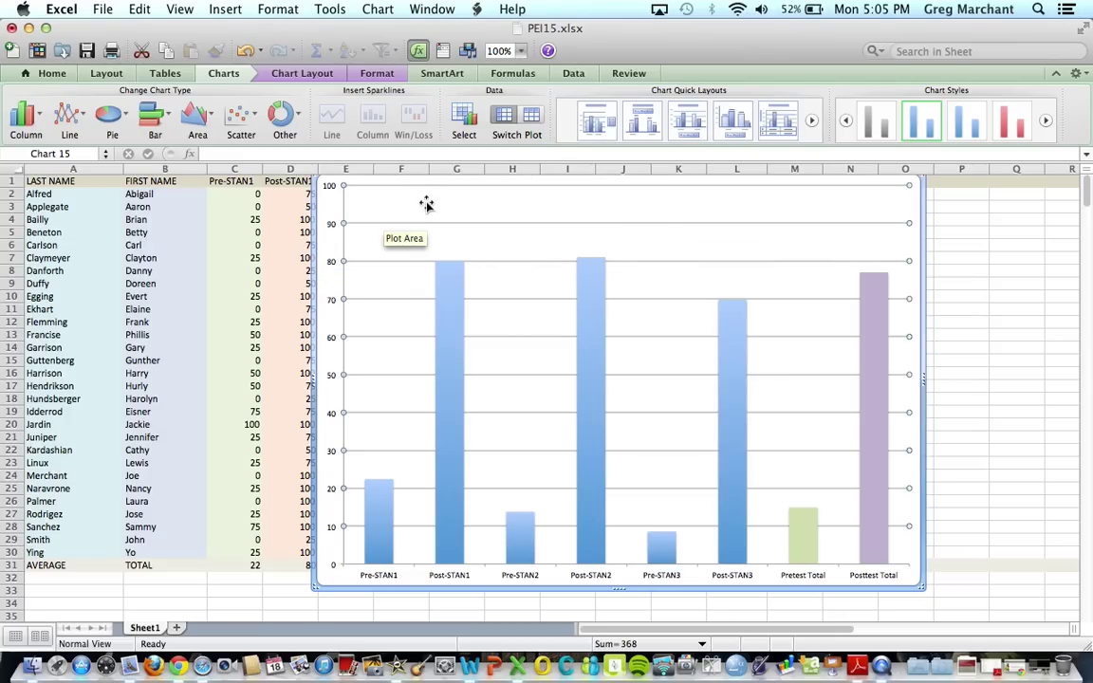
pyautogui.click(450, 271)
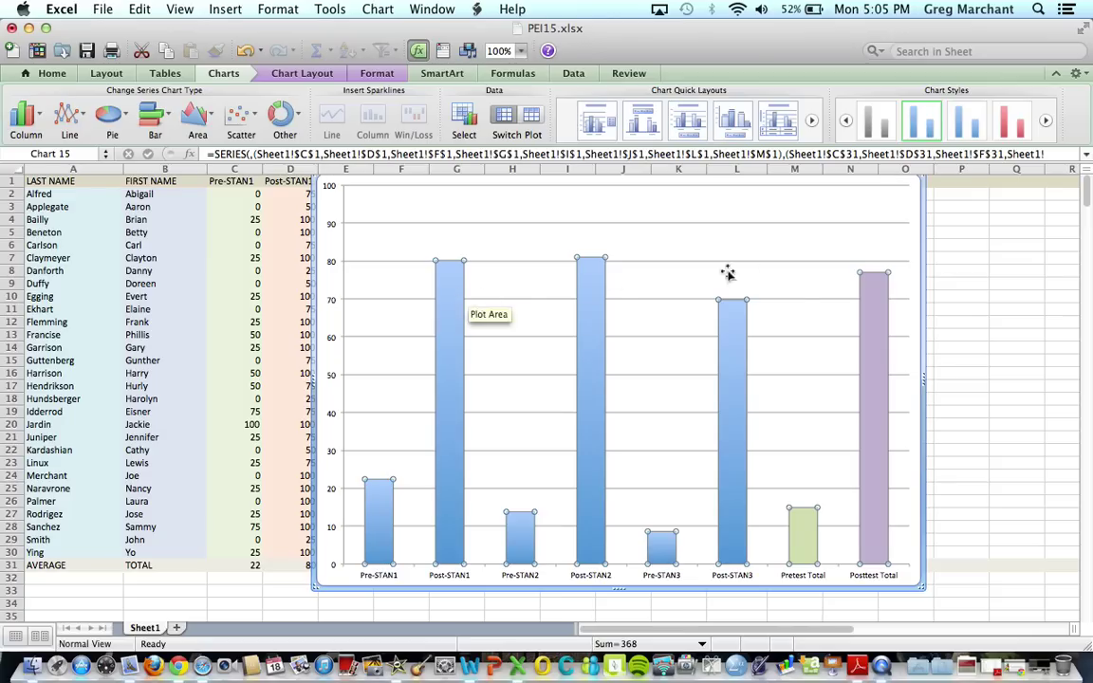
pyautogui.click(924, 206)
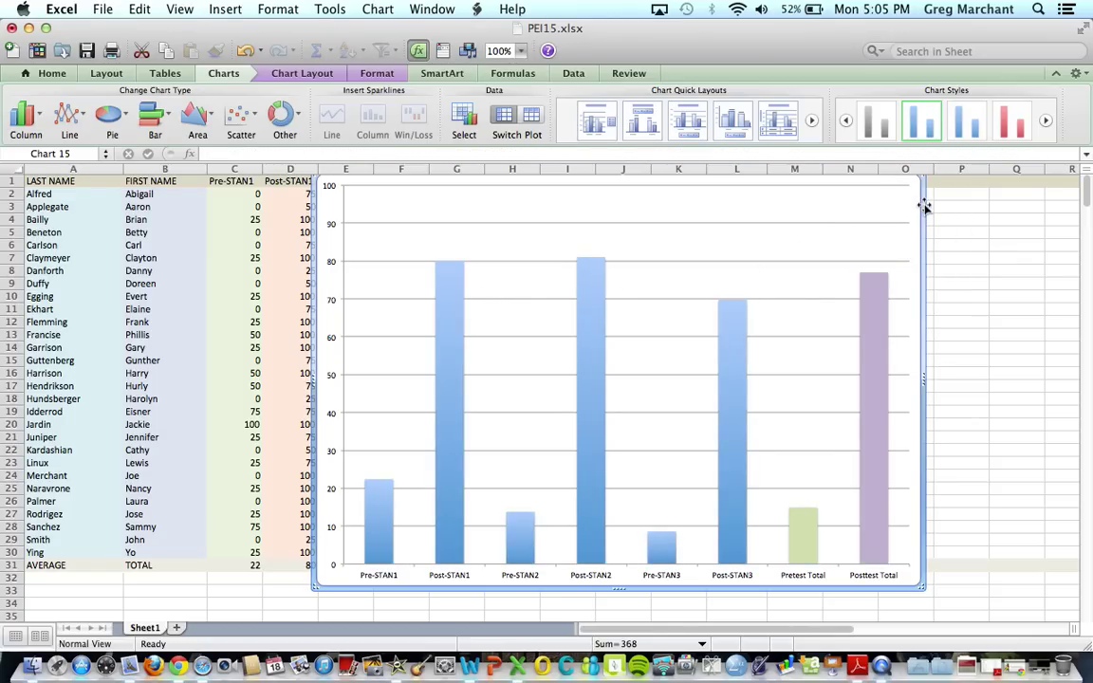
pyautogui.click(138, 9)
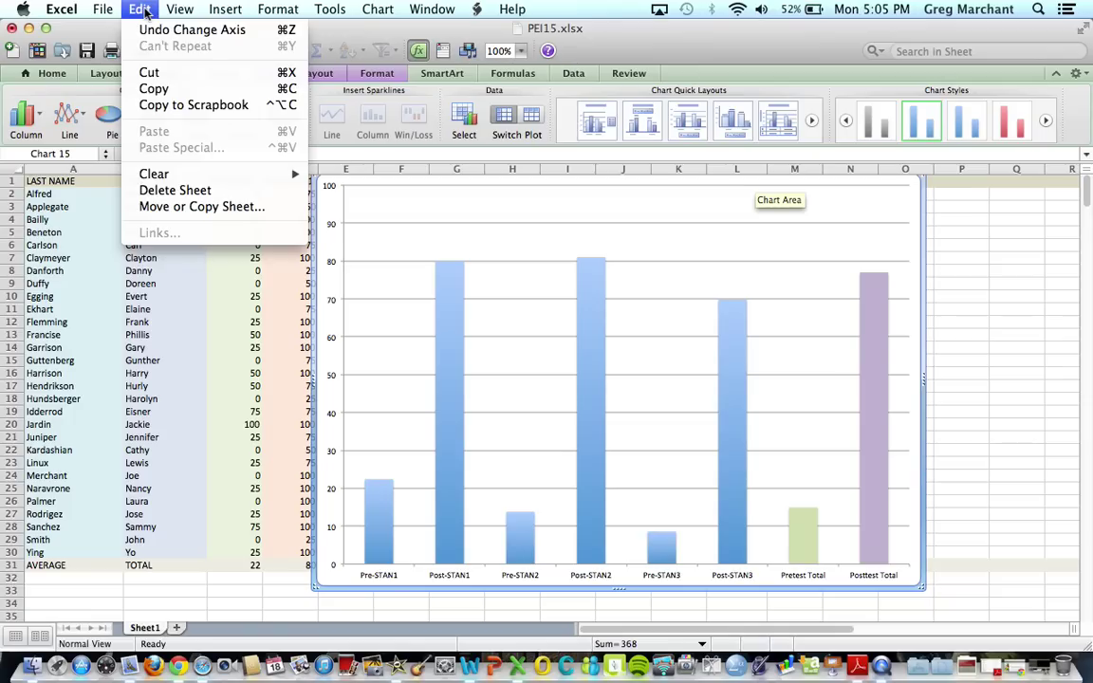
pyautogui.click(154, 89)
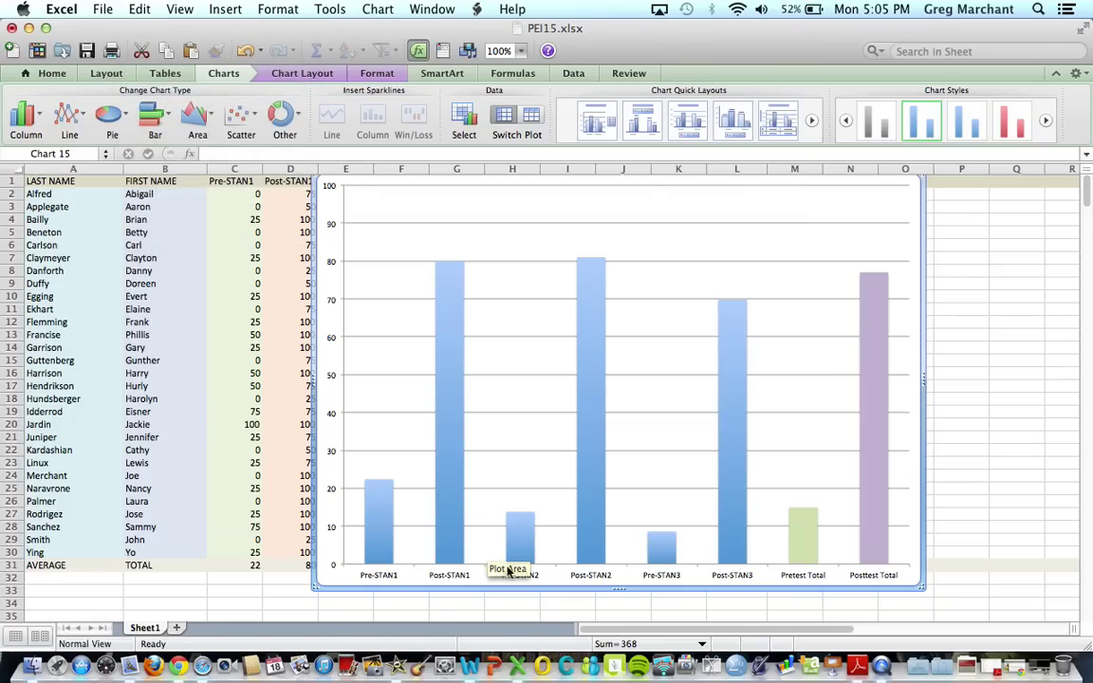
pyautogui.click(464, 653)
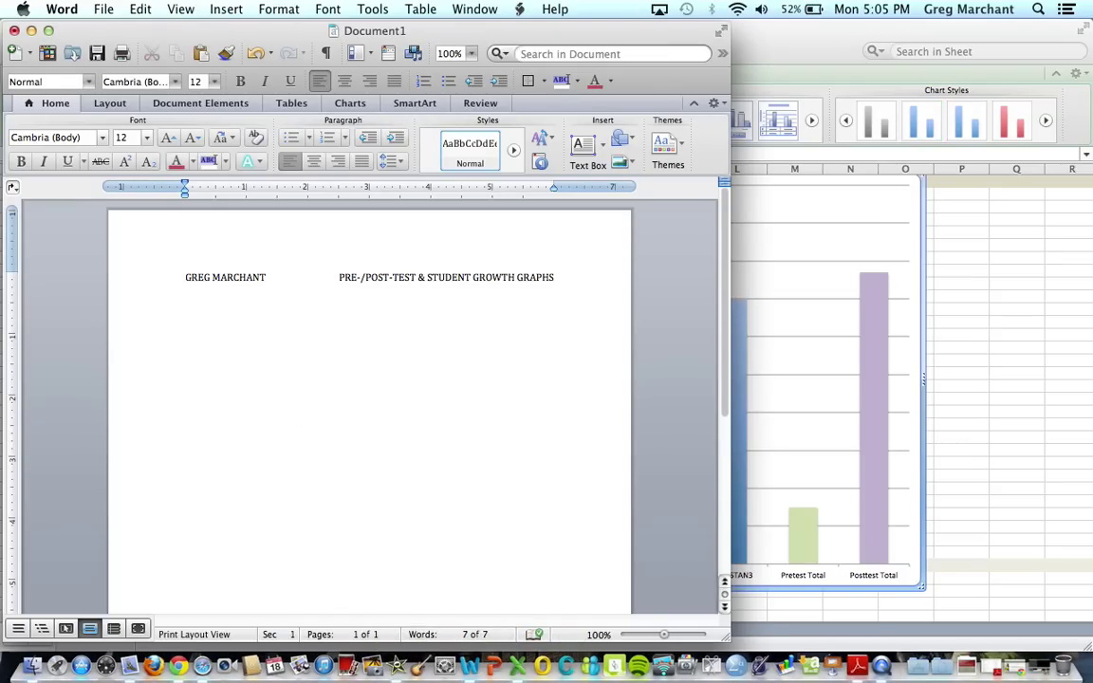
pyautogui.press('super+v')
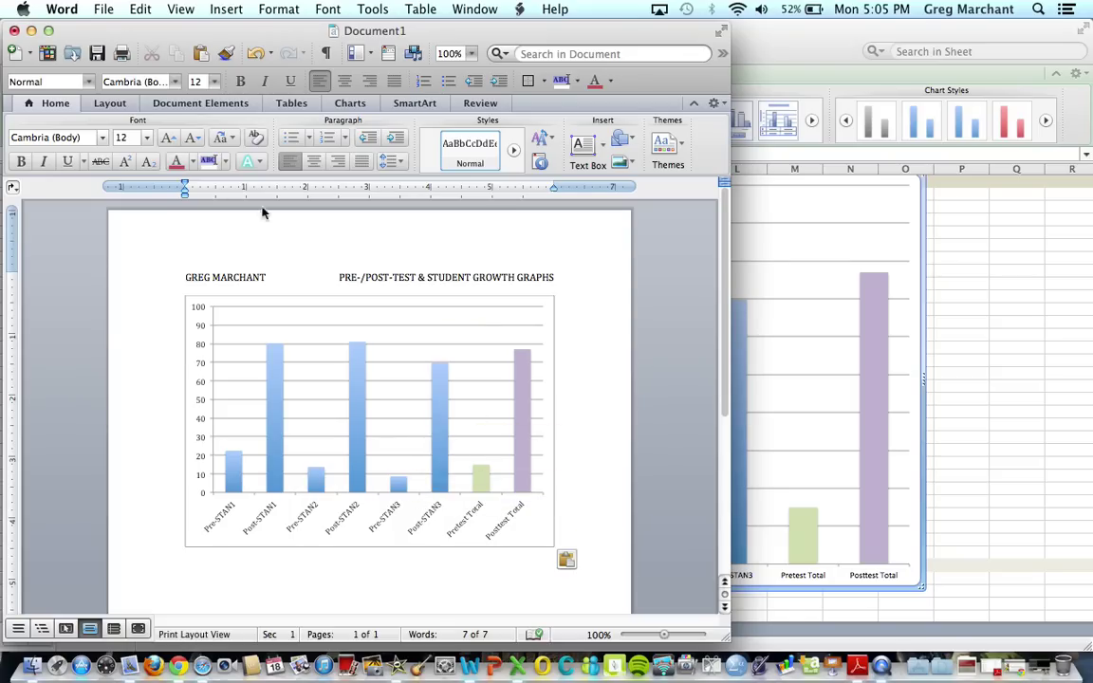
# Back in Excel, replace the pretest/posttest chart with a 2-D clustered column chart of First Name (B1:B31) and Growth-Total (N1:N31).
pyautogui.click(887, 36)
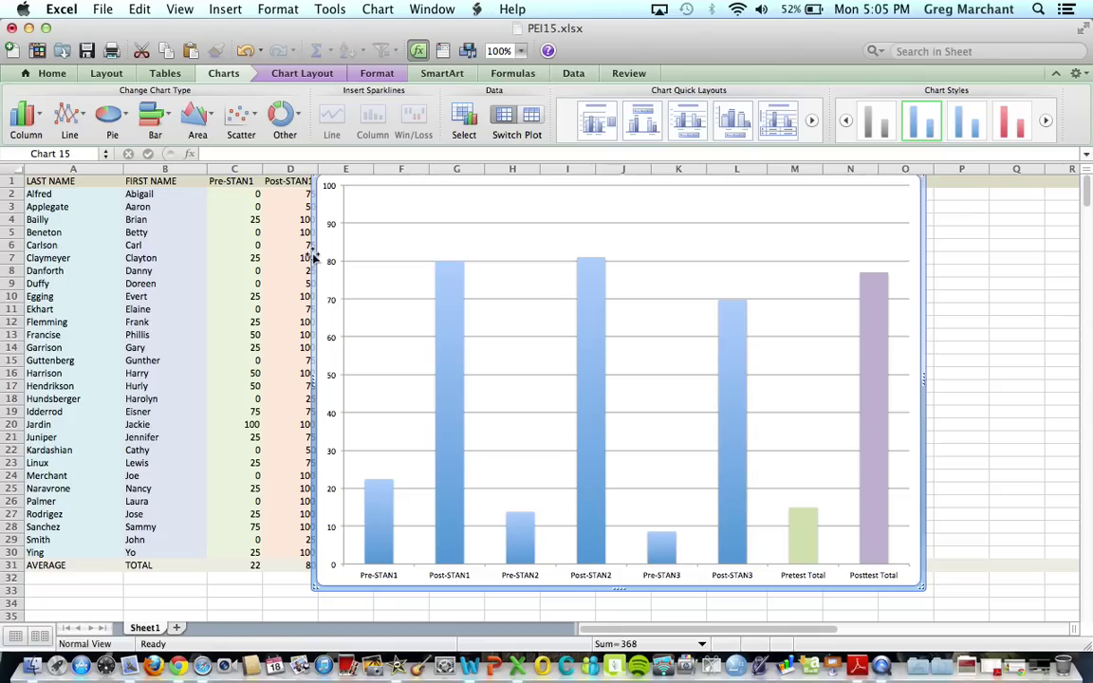
pyautogui.press('Delete')
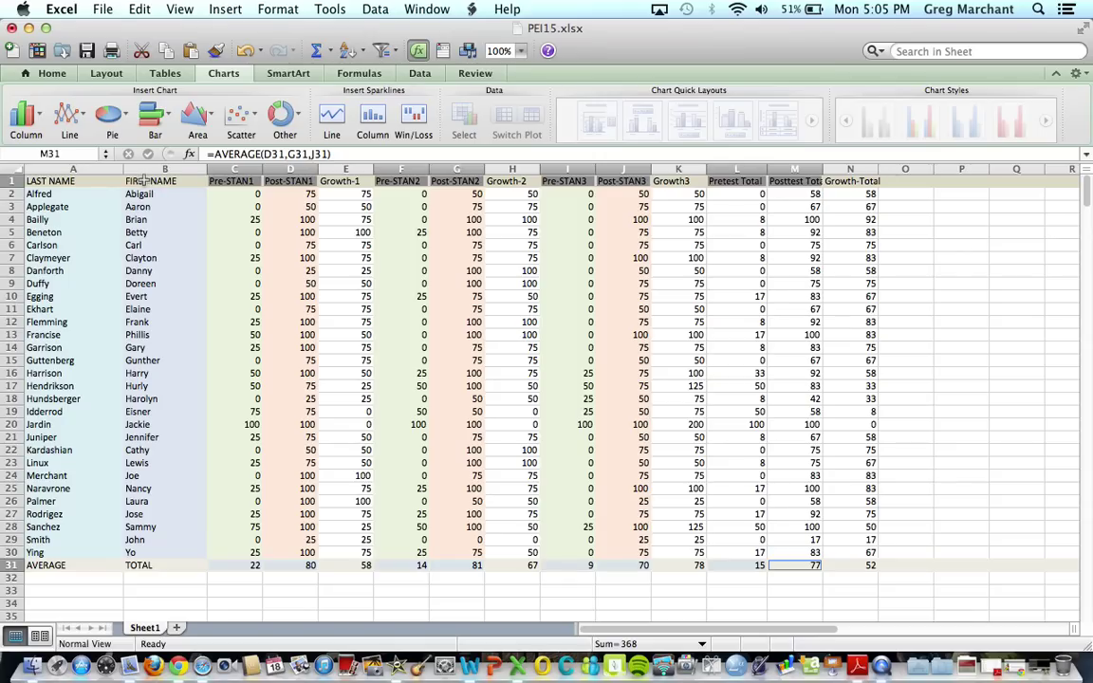
pyautogui.click(142, 182)
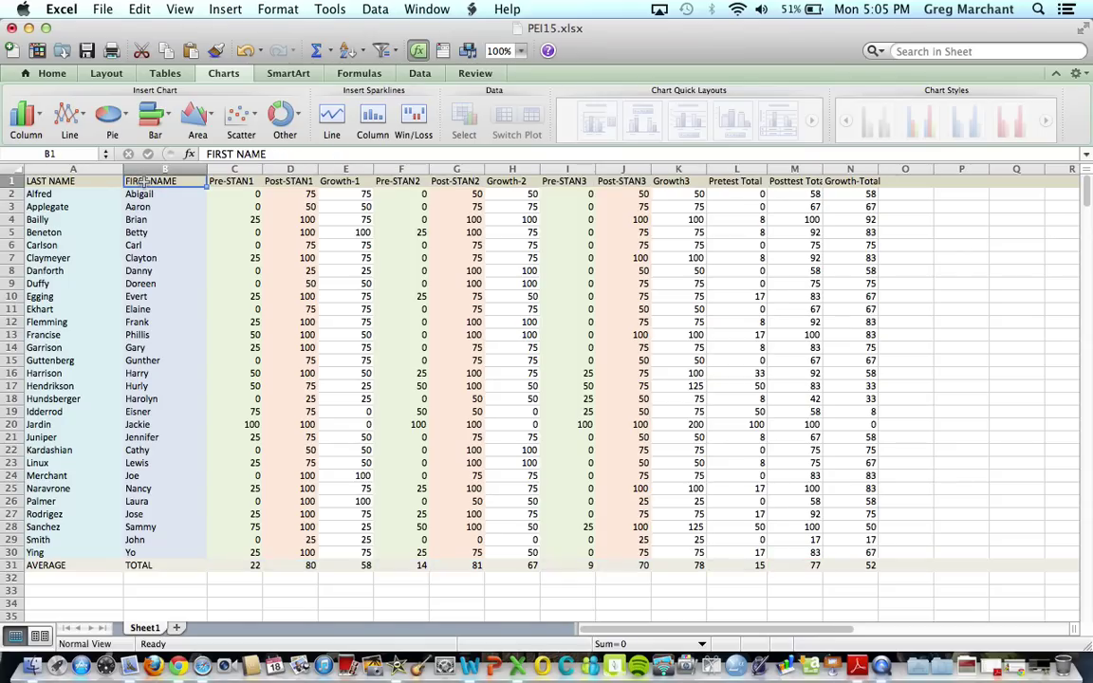
pyautogui.keyDown('shift'); pyautogui.click(152, 566); pyautogui.keyUp('shift')
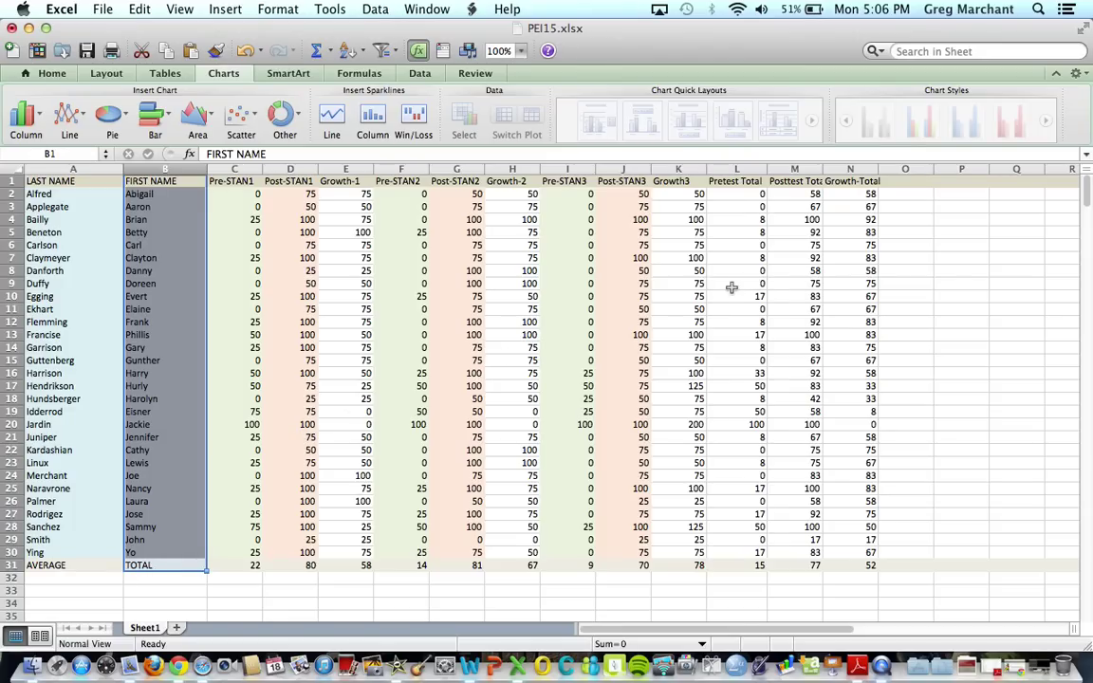
pyautogui.click(853, 185)
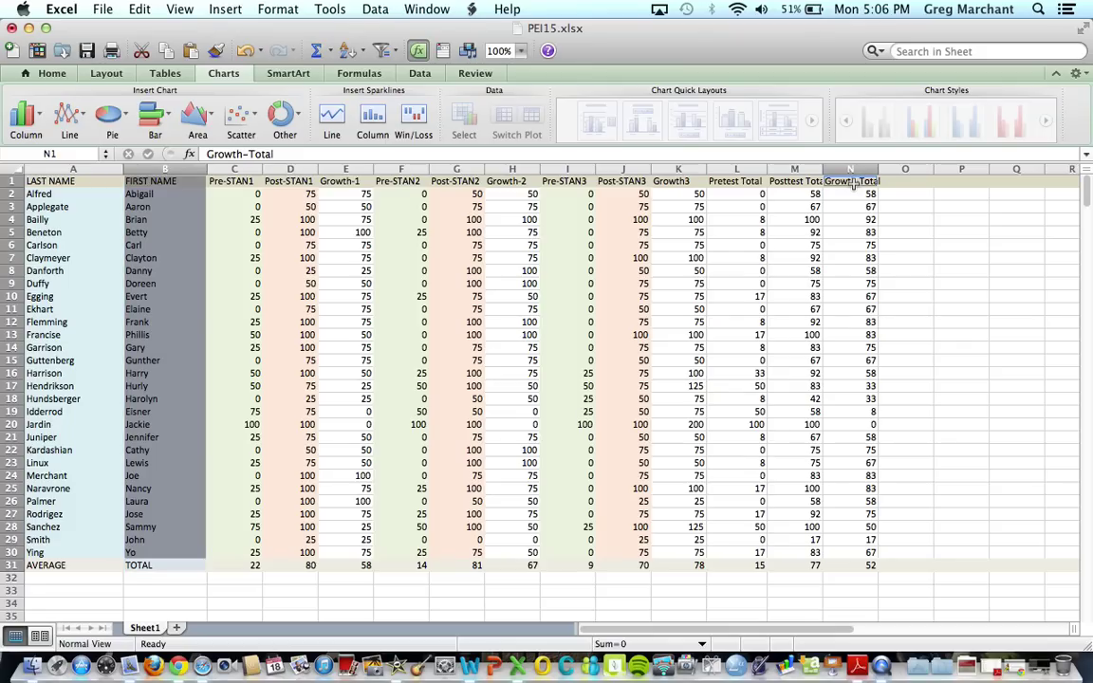
pyautogui.keyDown('shift'); pyautogui.click(862, 566); pyautogui.keyUp('shift')
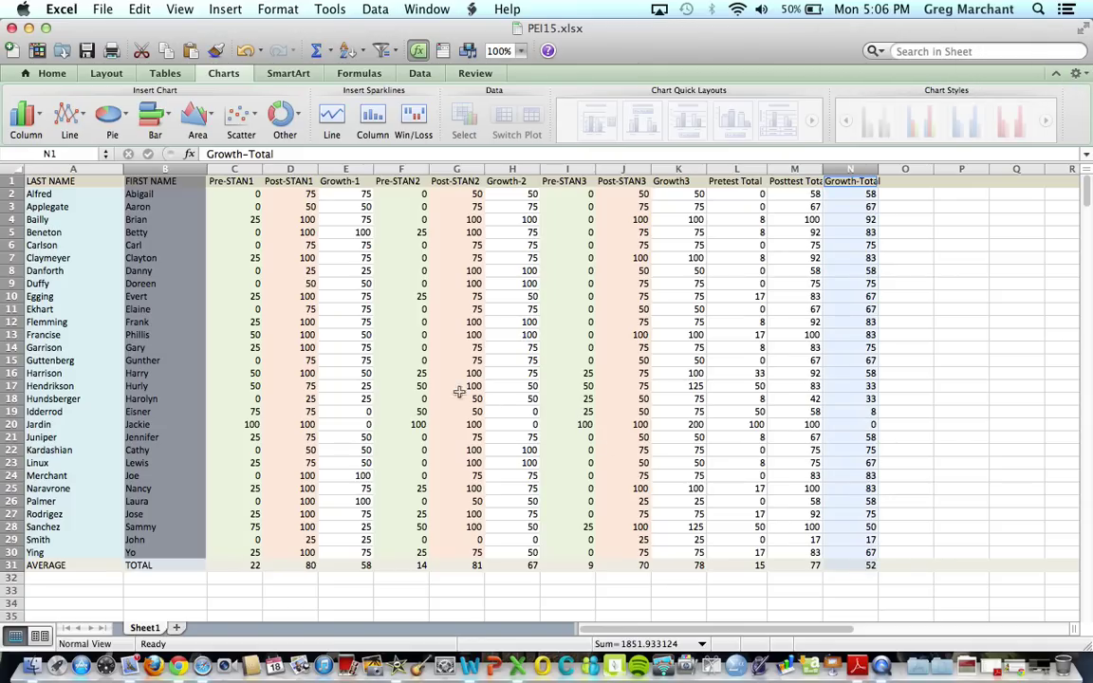
pyautogui.click(26, 112)
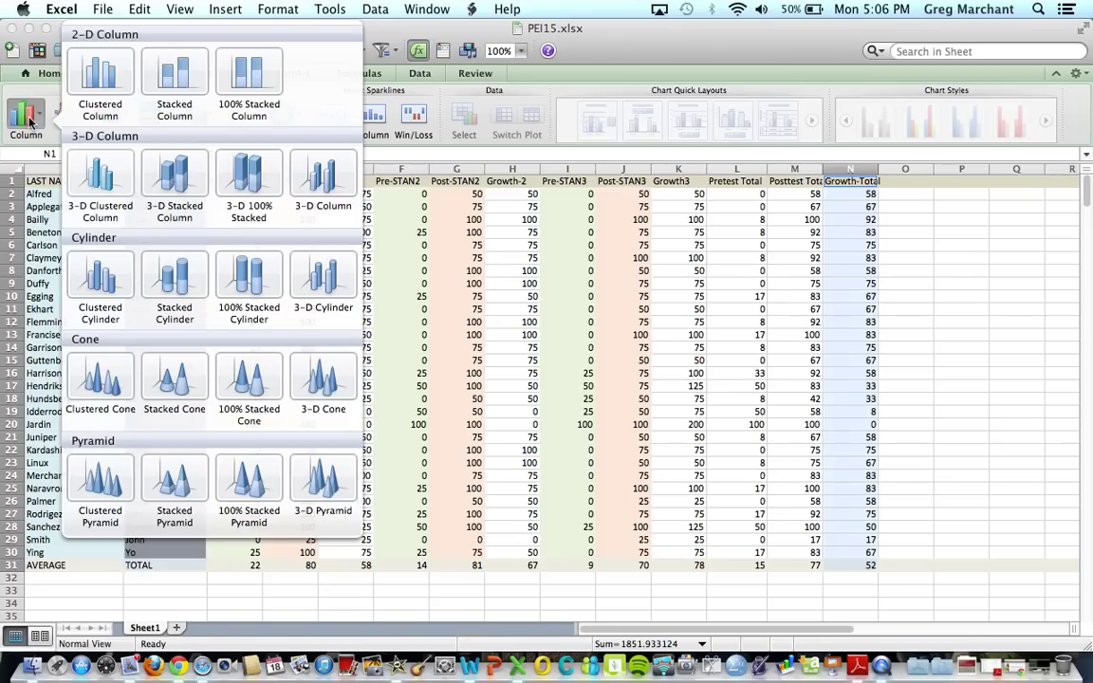
pyautogui.click(106, 86)
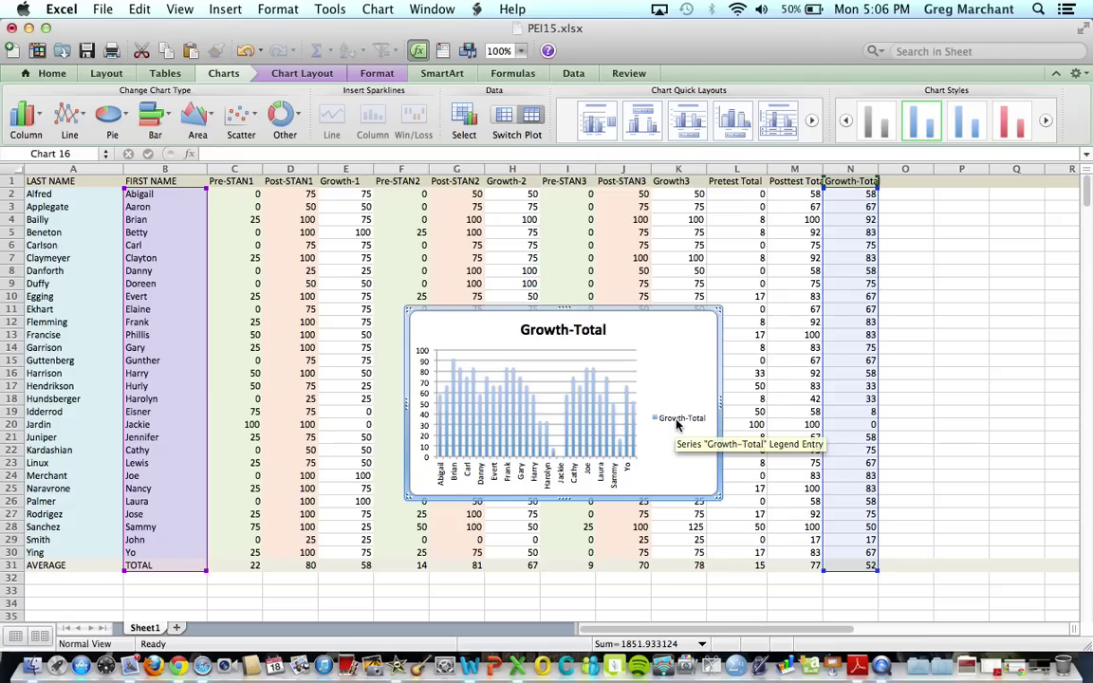
# Delete the Growth-Total chart's legend and enlarge the chart to span about columns D to P and rows 1 to 33.
pyautogui.click(678, 425)
pyautogui.press('Delete')
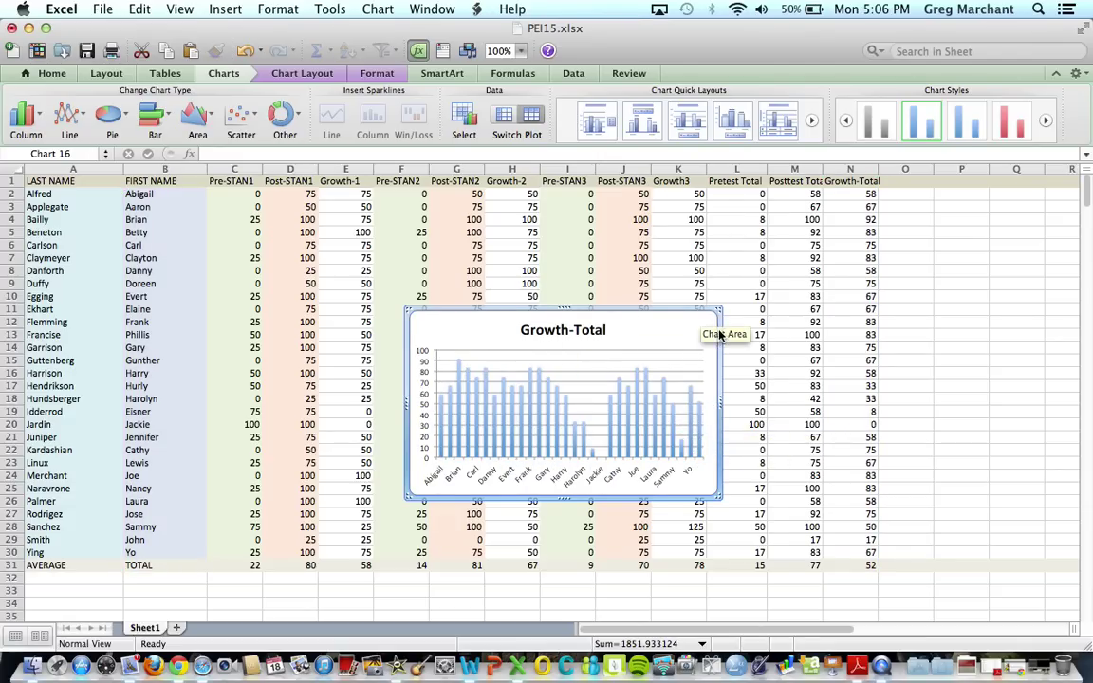
pyautogui.moveTo(720, 309); pyautogui.dragTo(982, 100)
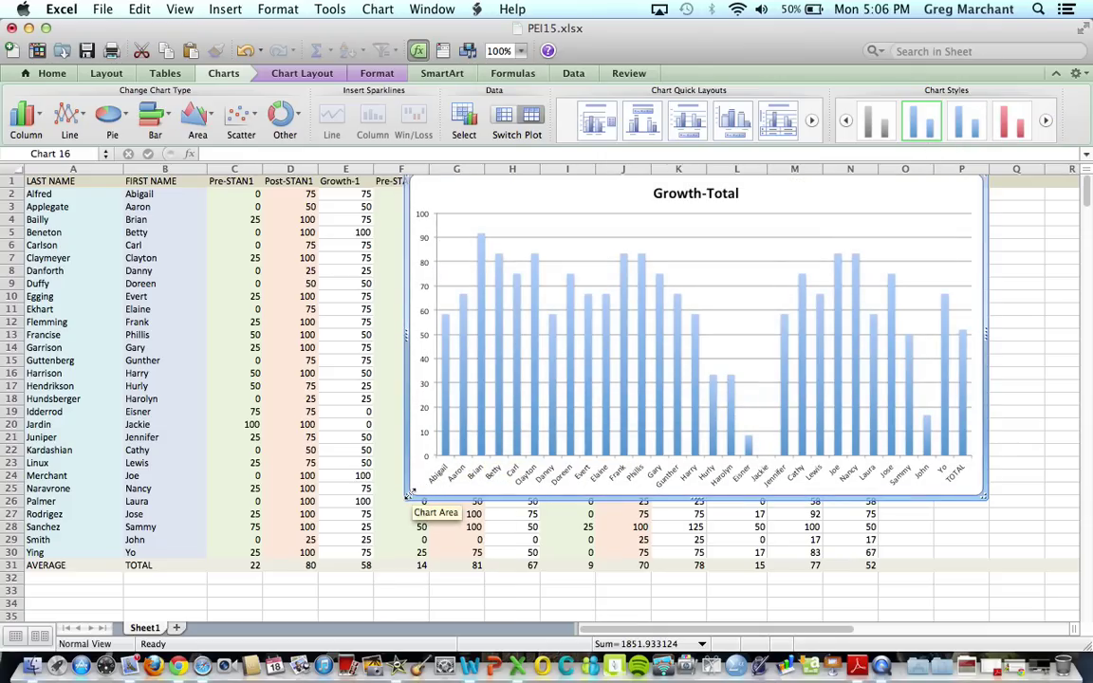
pyautogui.moveTo(410, 494); pyautogui.dragTo(270, 587)
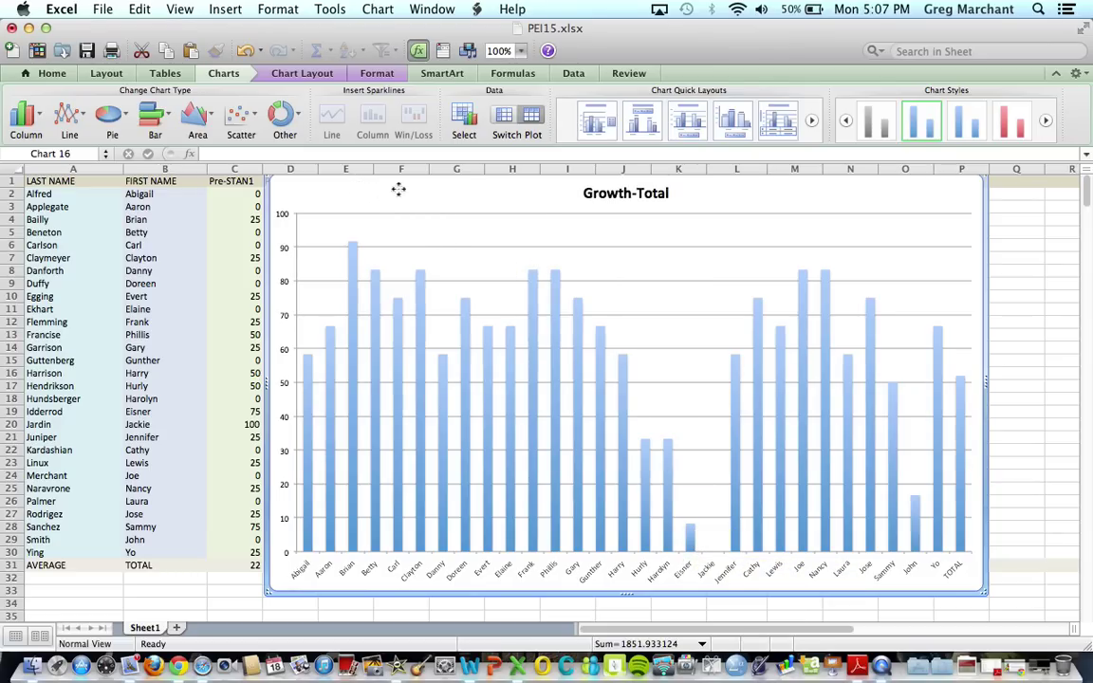
# Move the Growth-Total chart aside to view the data beneath it, and place it across columns C to P starting at about row 3.
pyautogui.moveTo(360, 189); pyautogui.dragTo(567, 193)
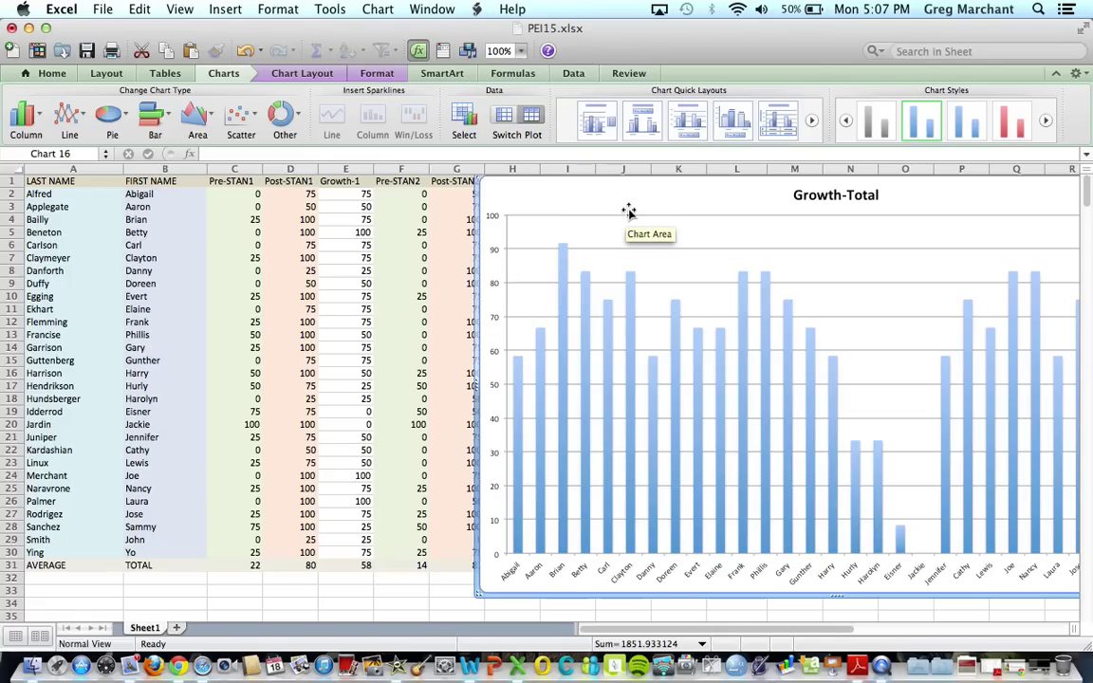
pyautogui.moveTo(622, 213); pyautogui.dragTo(454, 186)
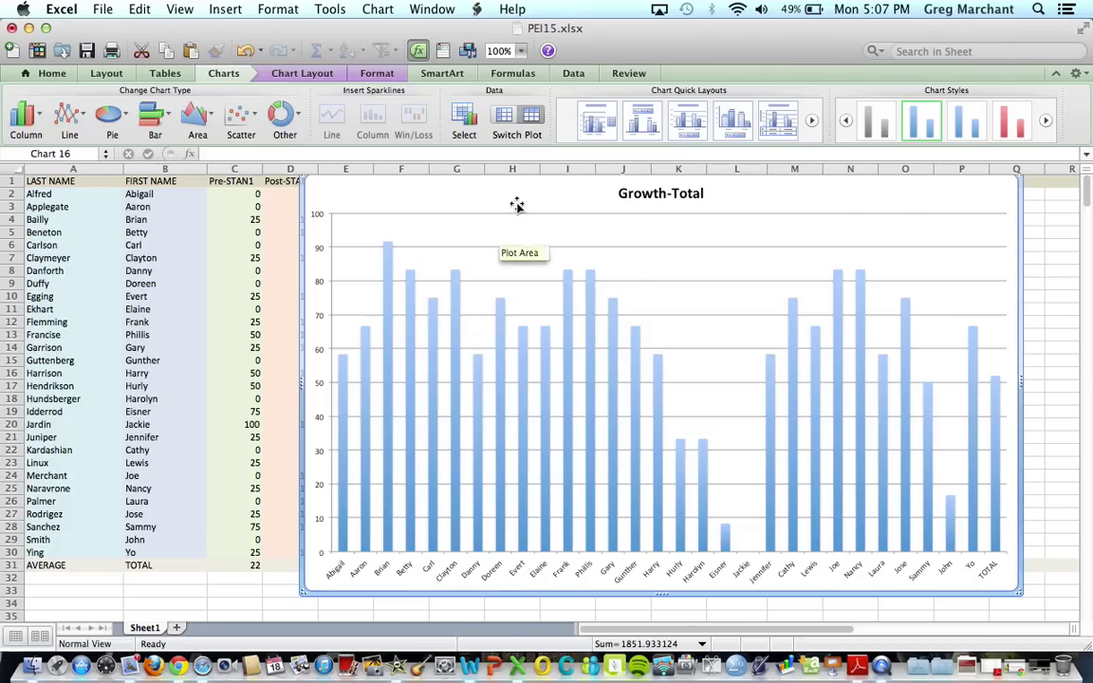
pyautogui.moveTo(531, 202); pyautogui.dragTo(453, 449)
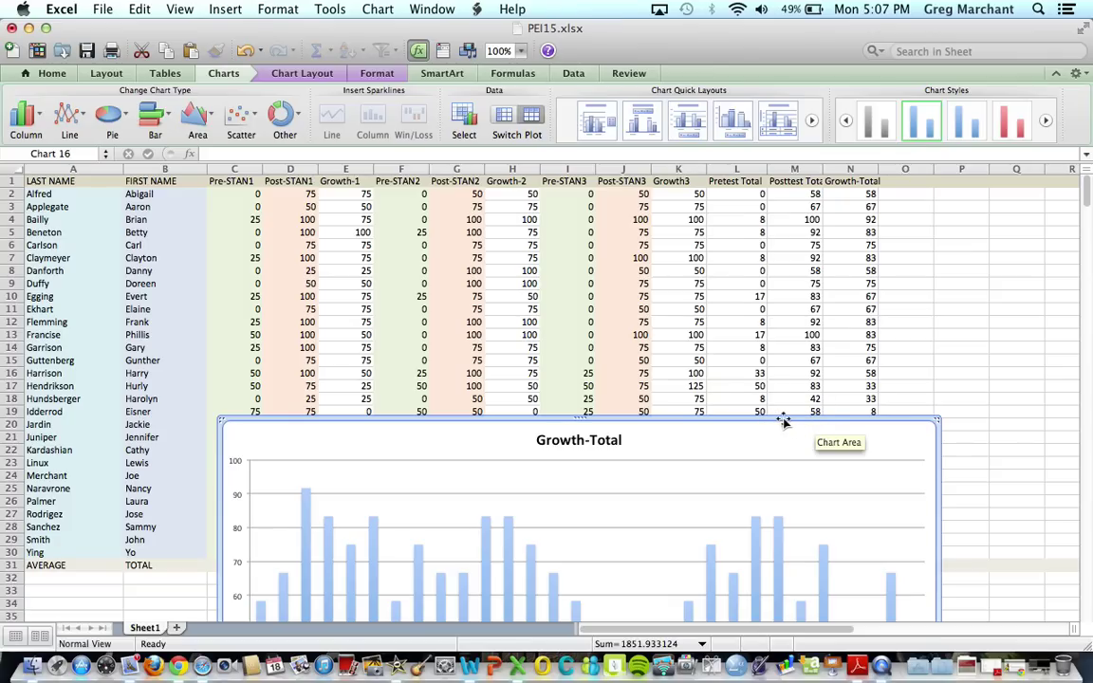
pyautogui.moveTo(784, 419); pyautogui.dragTo(796, 205)
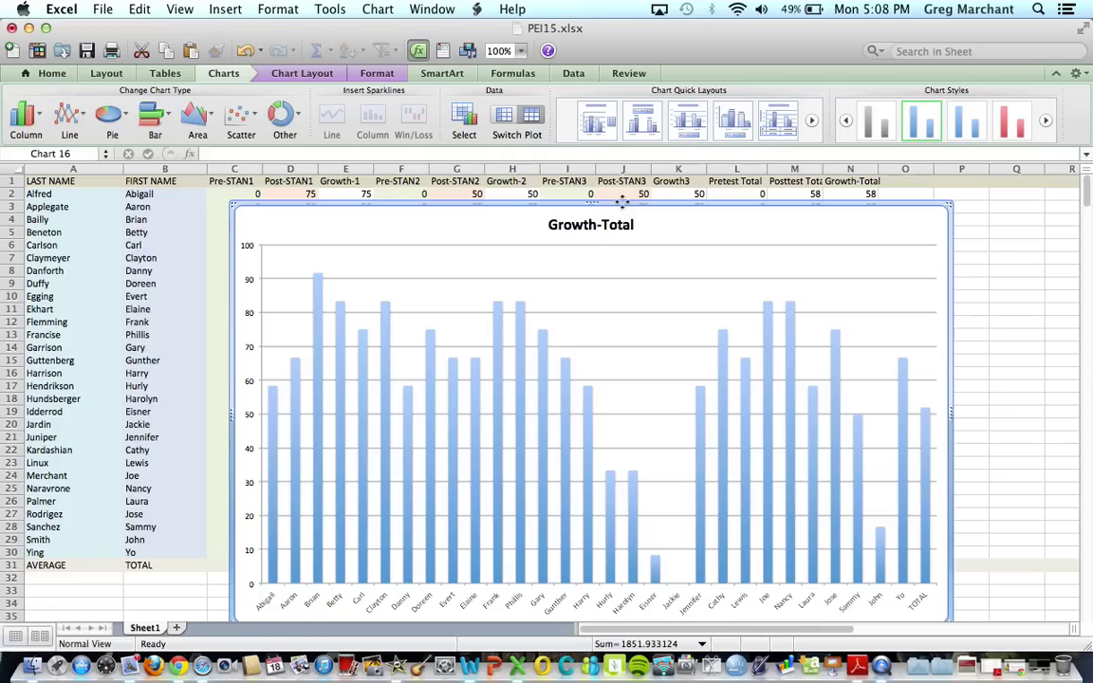
# Copy the Growth-Total chart and paste it into the Word document between the heading line and the pretest/posttest chart.
pyautogui.press('super+c')
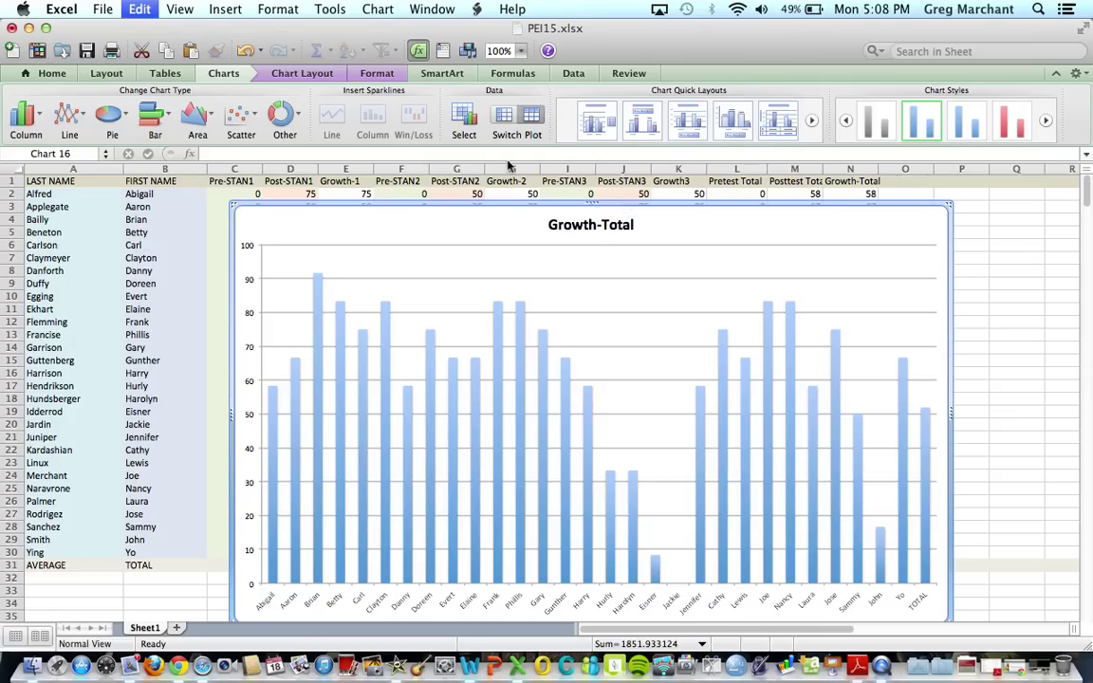
pyautogui.click(145, 13)
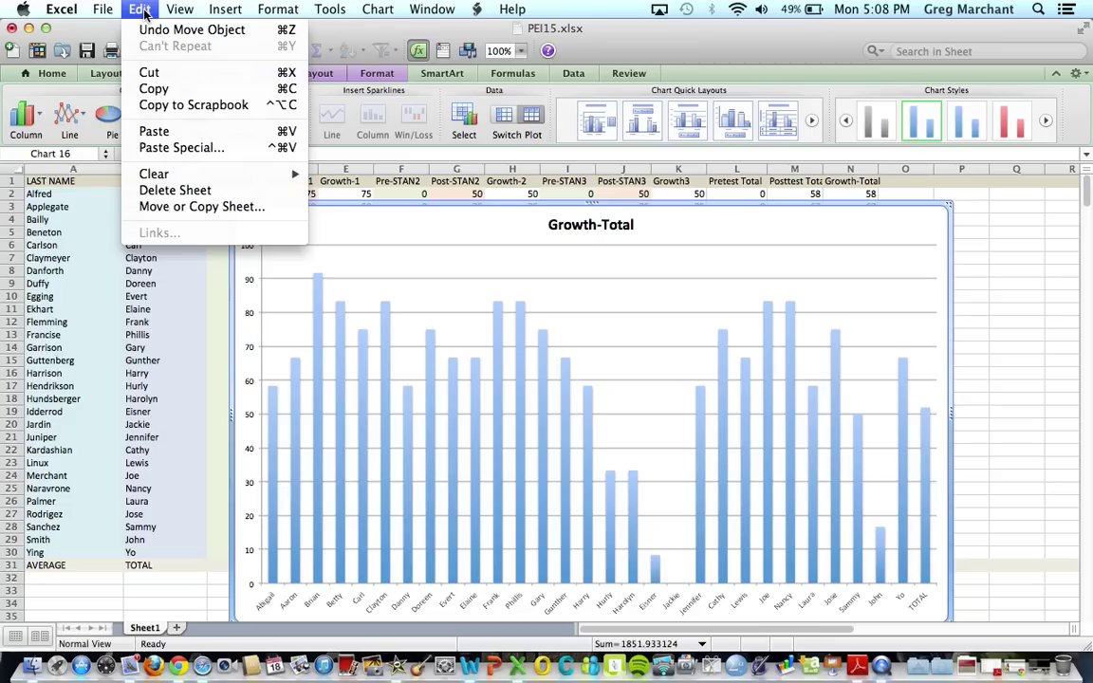
pyautogui.click(157, 89)
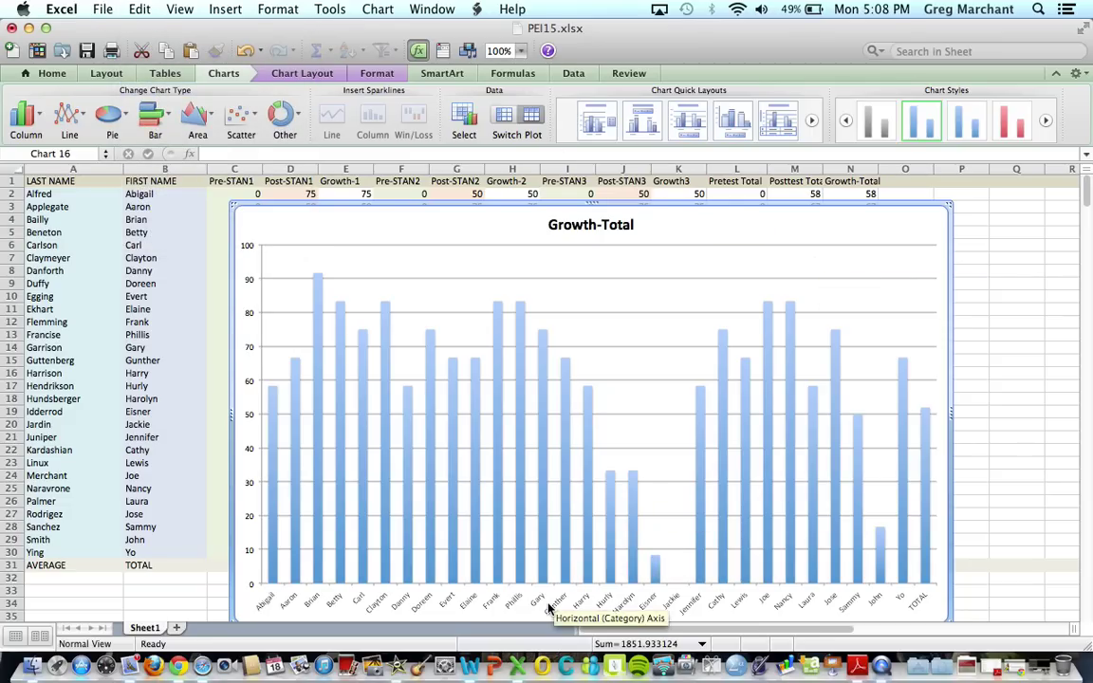
pyautogui.click(472, 659)
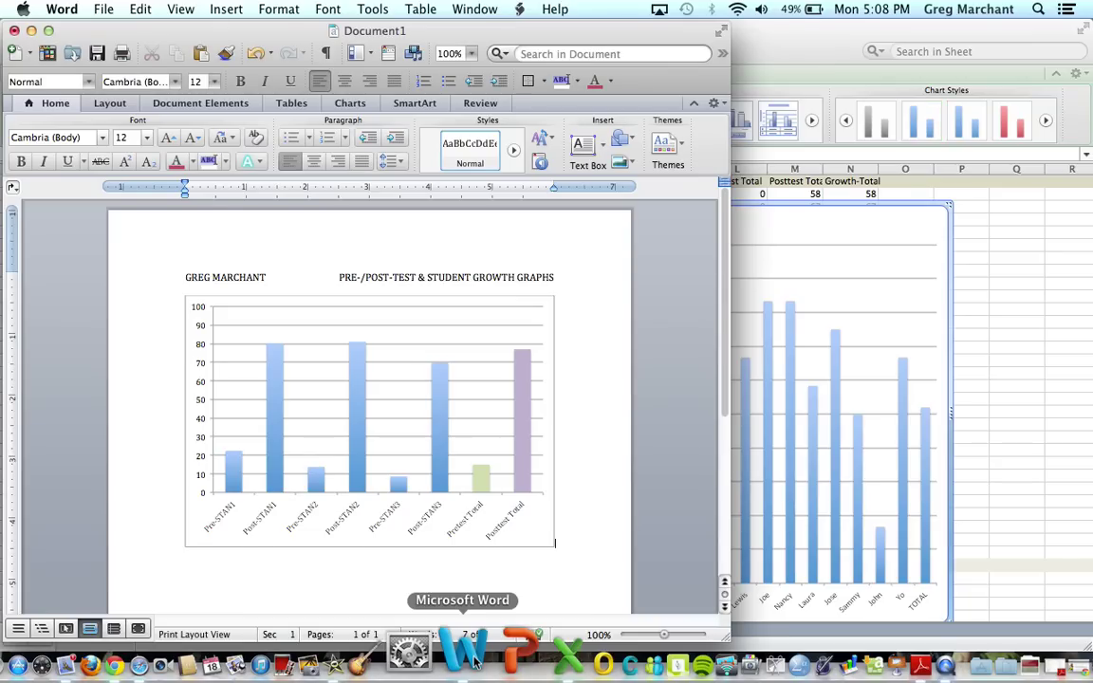
pyautogui.scroll(-6, 551, 530)
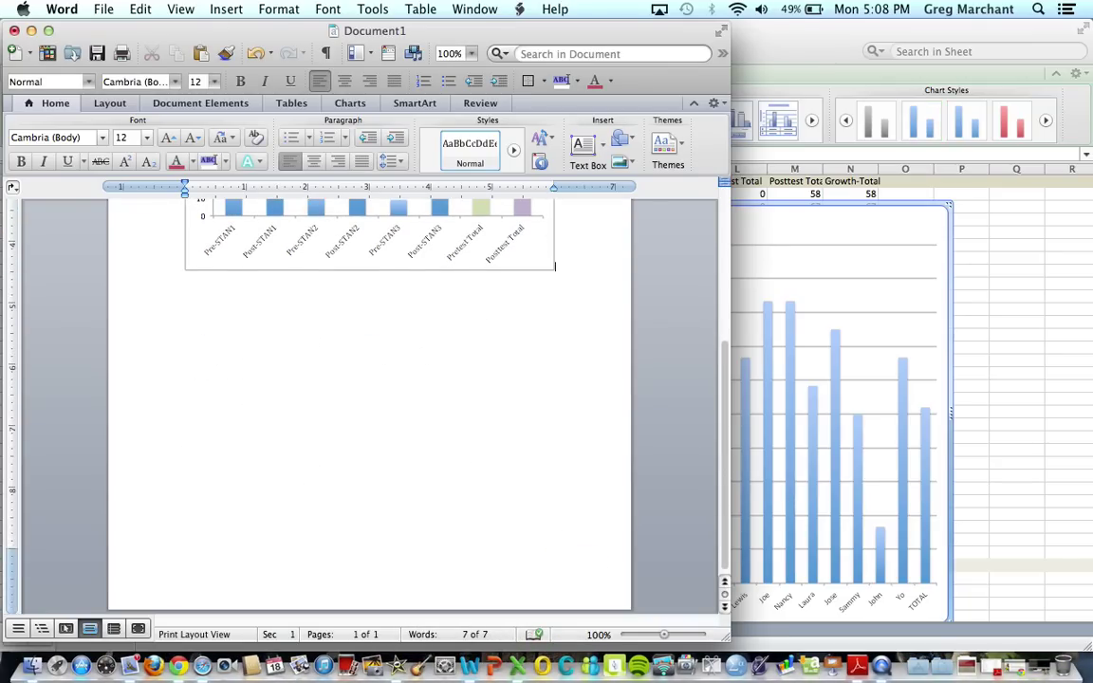
pyautogui.hotkey('shift', 'Left')
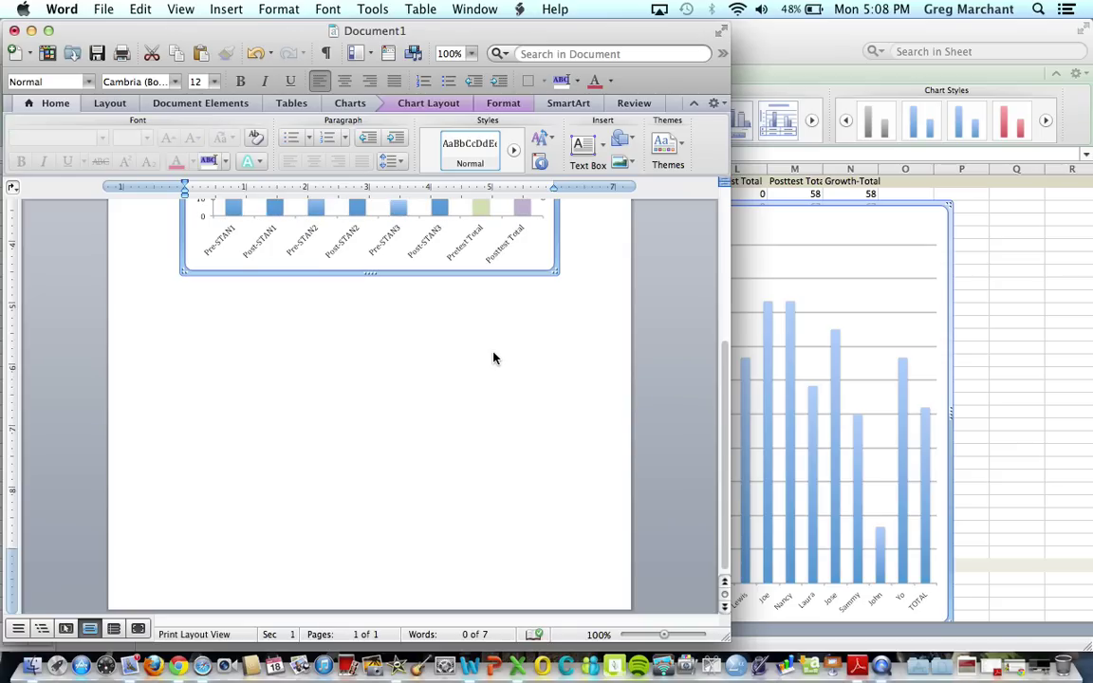
pyautogui.press('super+c')
pyautogui.press('super+v')
pyautogui.moveTo(724, 377); pyautogui.dragTo(726, 237)
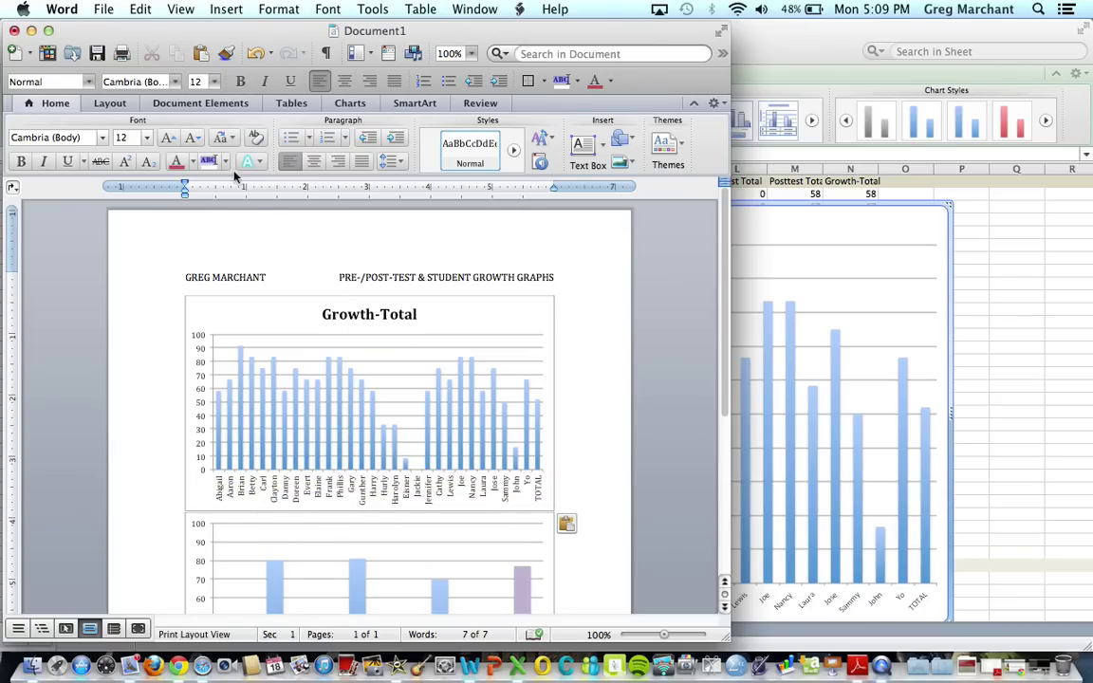
# Move the Word window out of the way, switch back to Excel and delete the Growth-Total chart from the sheet.
pyautogui.moveTo(145, 32); pyautogui.dragTo(475, 144)
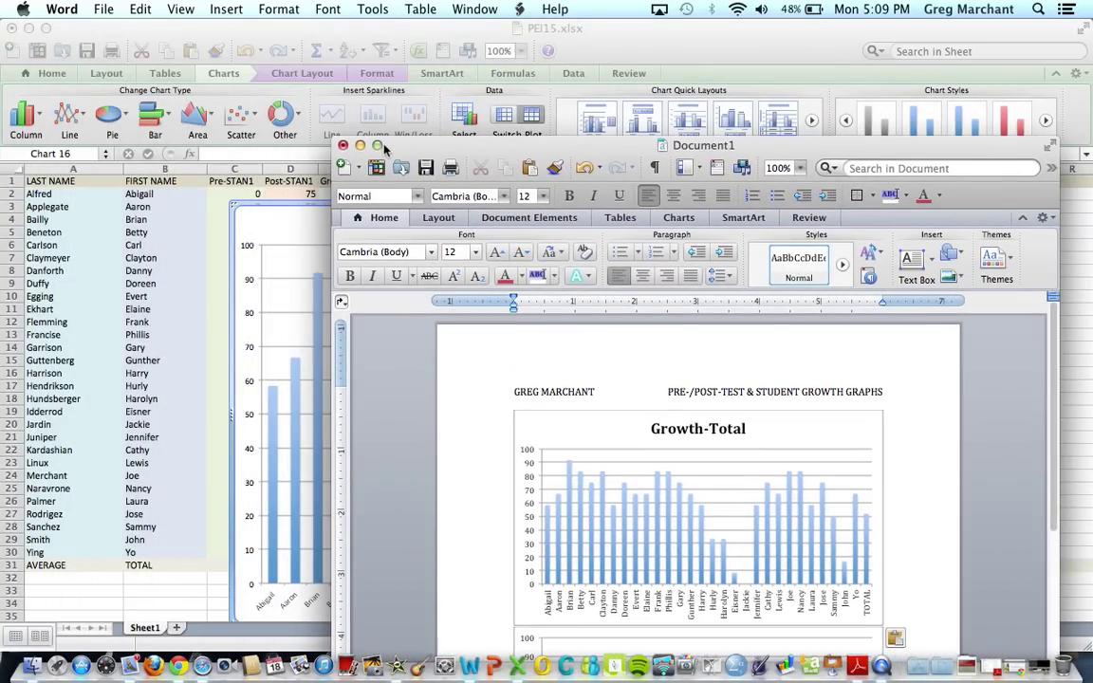
pyautogui.click(375, 31)
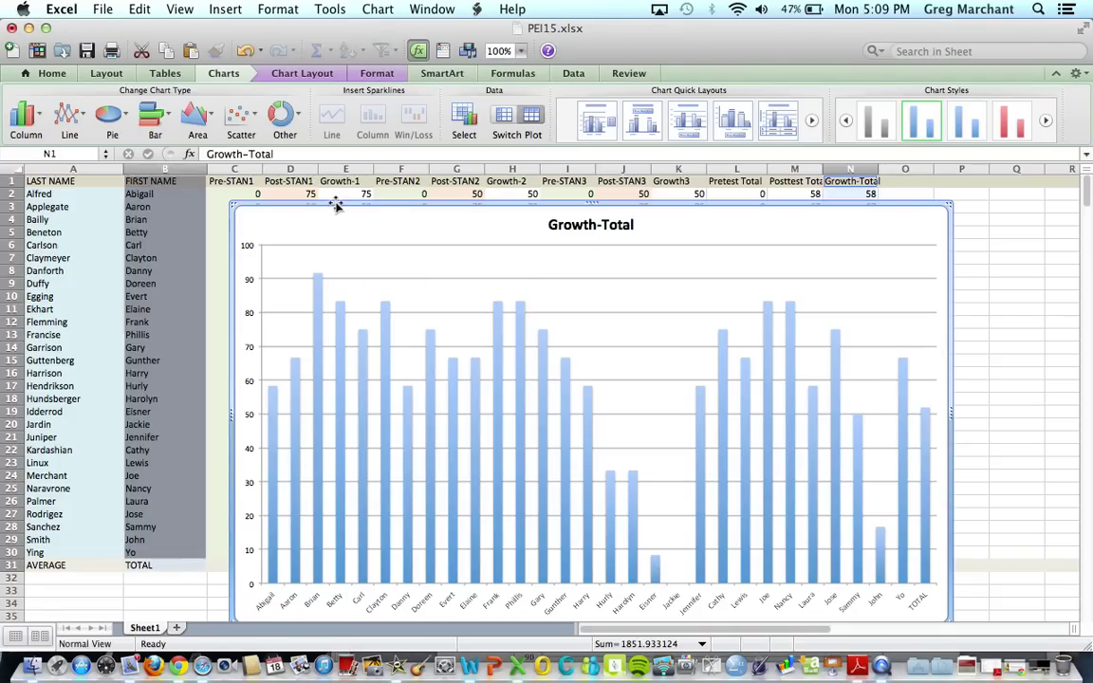
pyautogui.press('Delete')
pyautogui.click(385, 318)
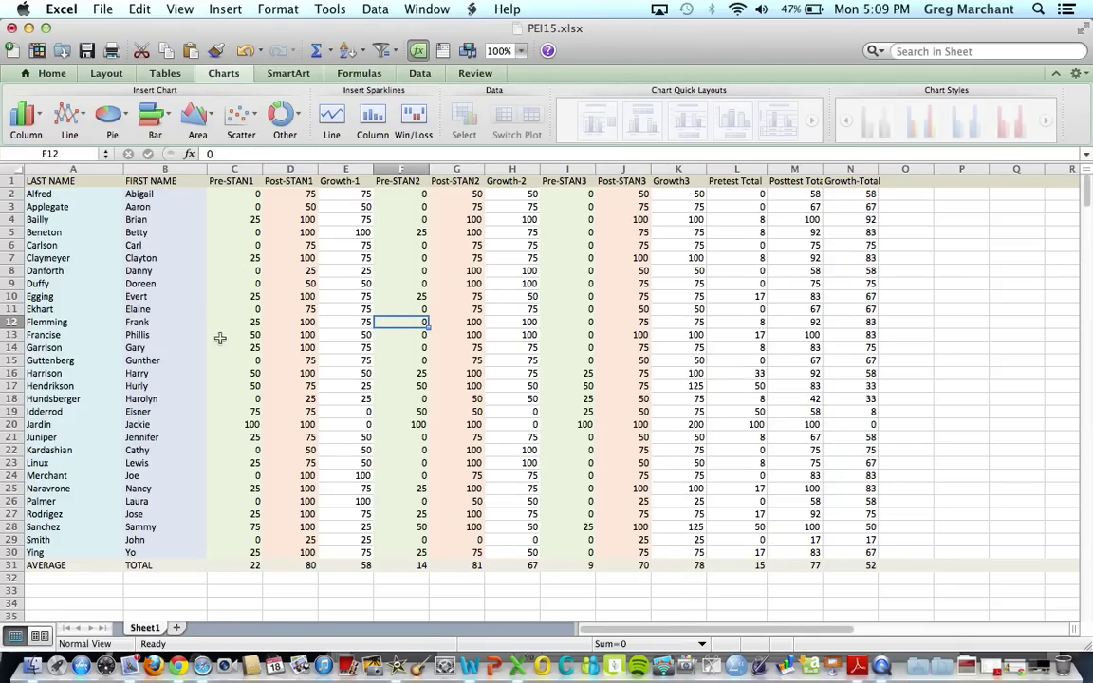
# Select the pretest and posttest headings in C1, D1, F1, G1, I1, J1, L1 and M1 together.
pyautogui.click(41, 298)
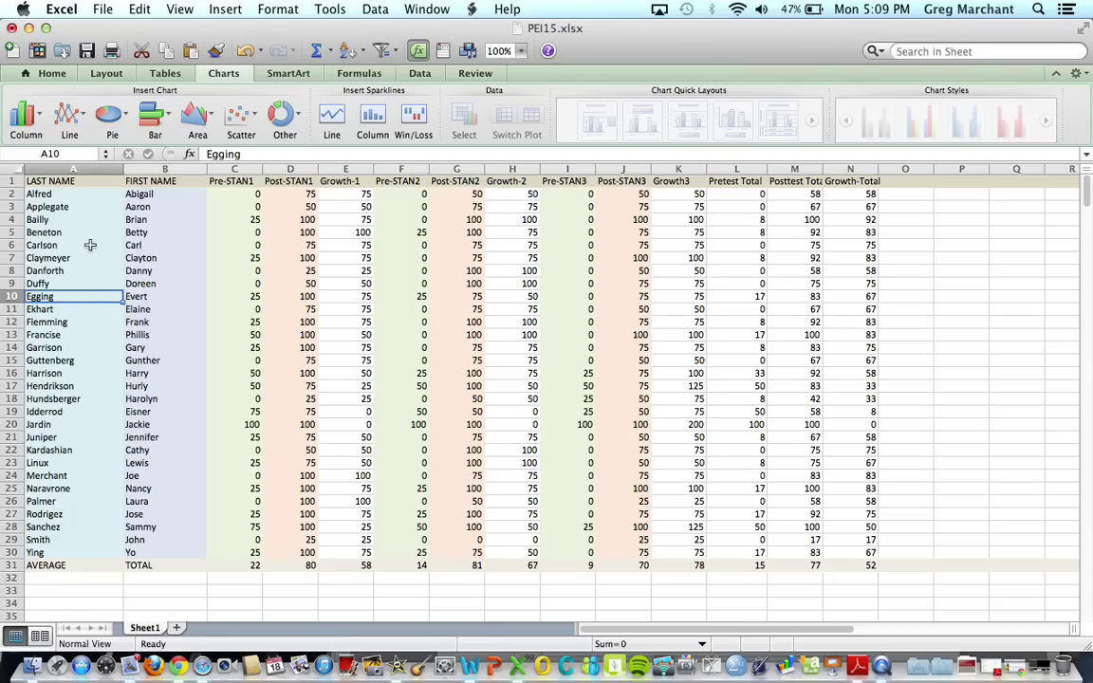
pyautogui.click(98, 184)
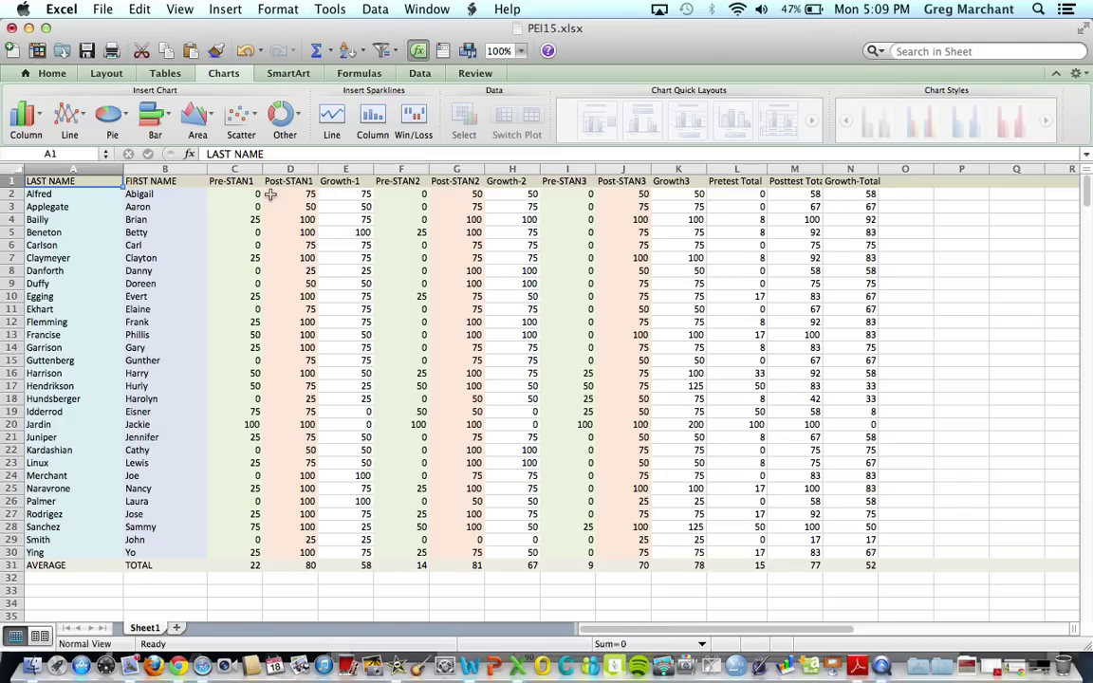
pyautogui.click(228, 206)
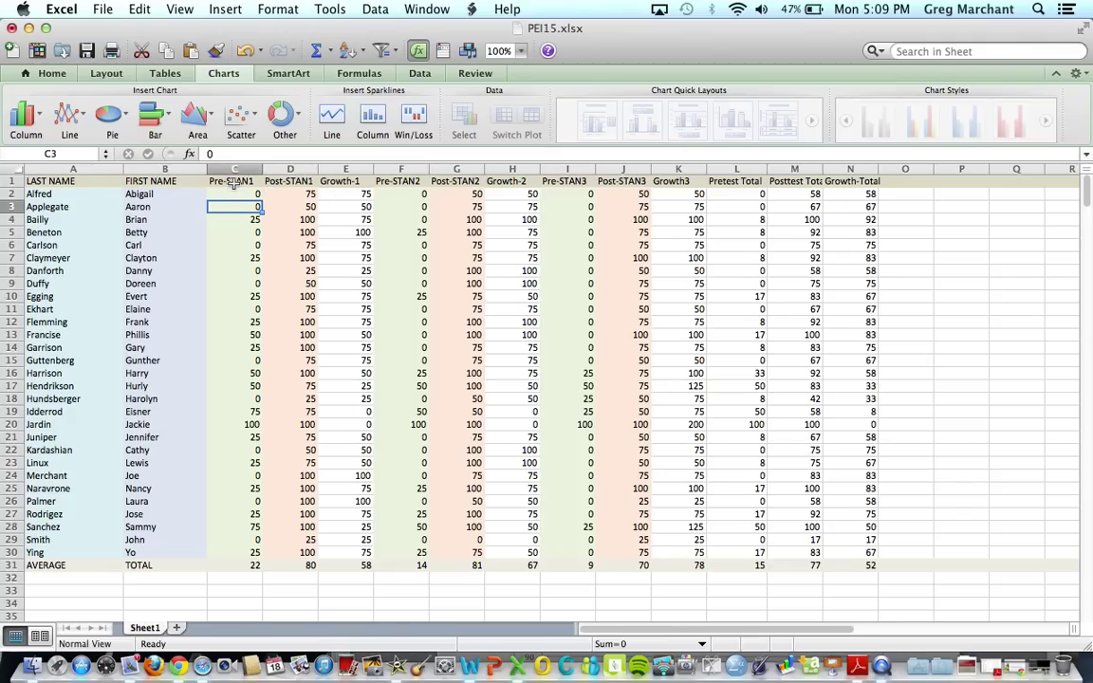
pyautogui.click(233, 183)
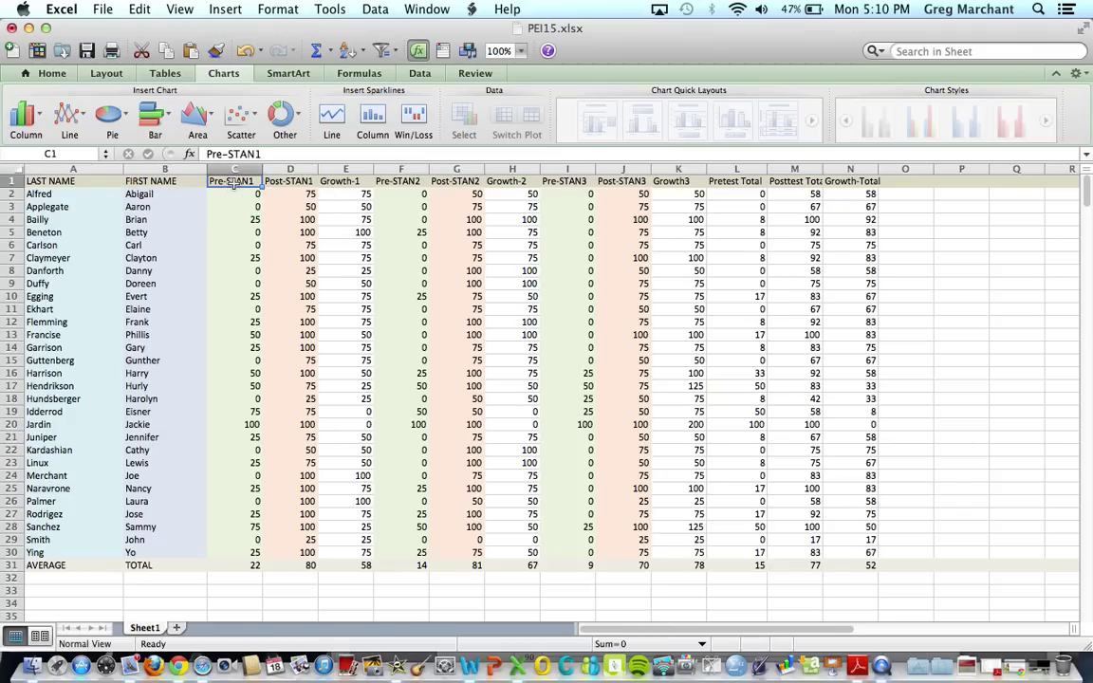
pyautogui.click(290, 186)
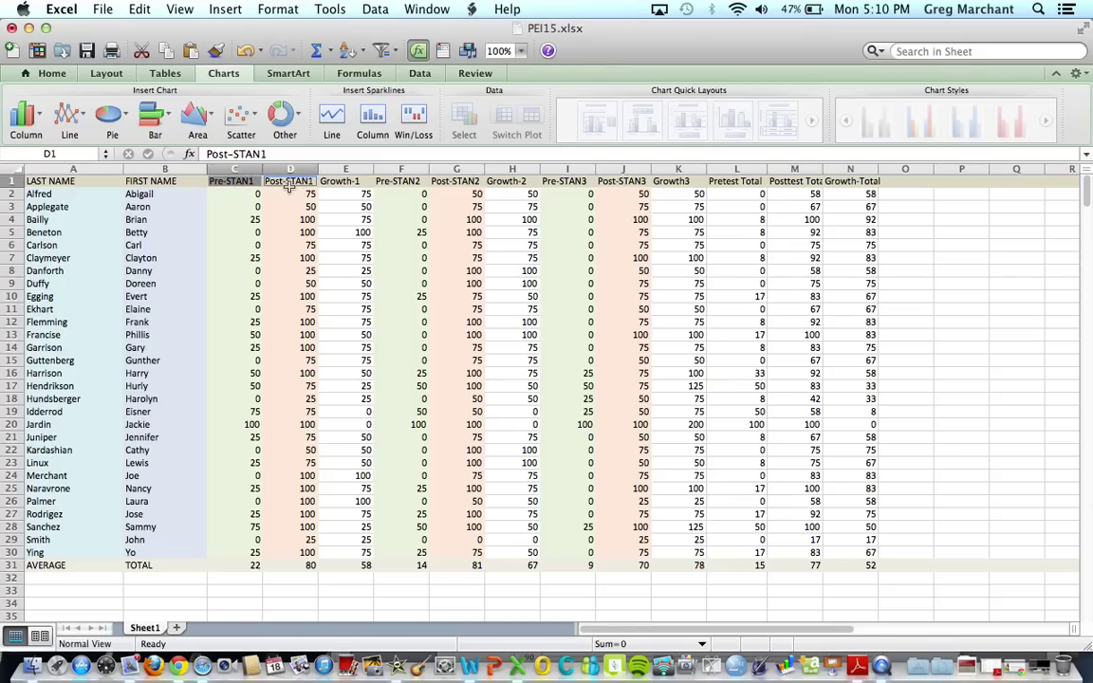
pyautogui.keyDown('super'); pyautogui.click(400, 181); pyautogui.keyUp('super')
pyautogui.keyDown('super'); pyautogui.click(452, 183); pyautogui.keyUp('super')
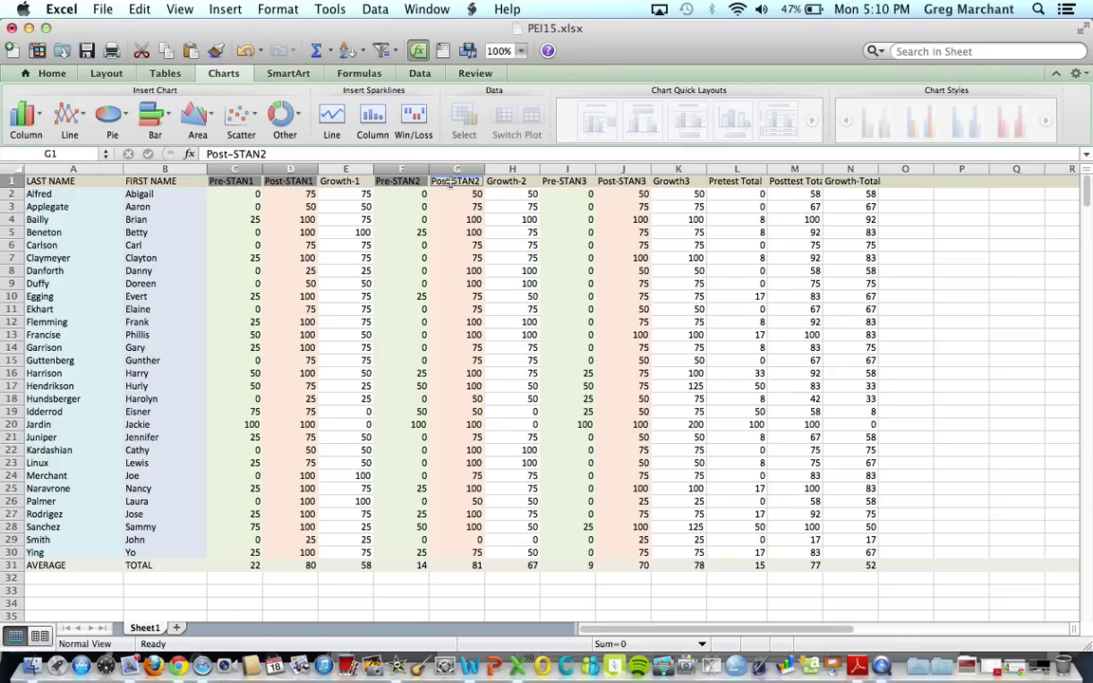
pyautogui.keyDown('super'); pyautogui.click(560, 182); pyautogui.keyUp('super')
pyautogui.keyDown('super'); pyautogui.click(618, 186); pyautogui.keyUp('super')
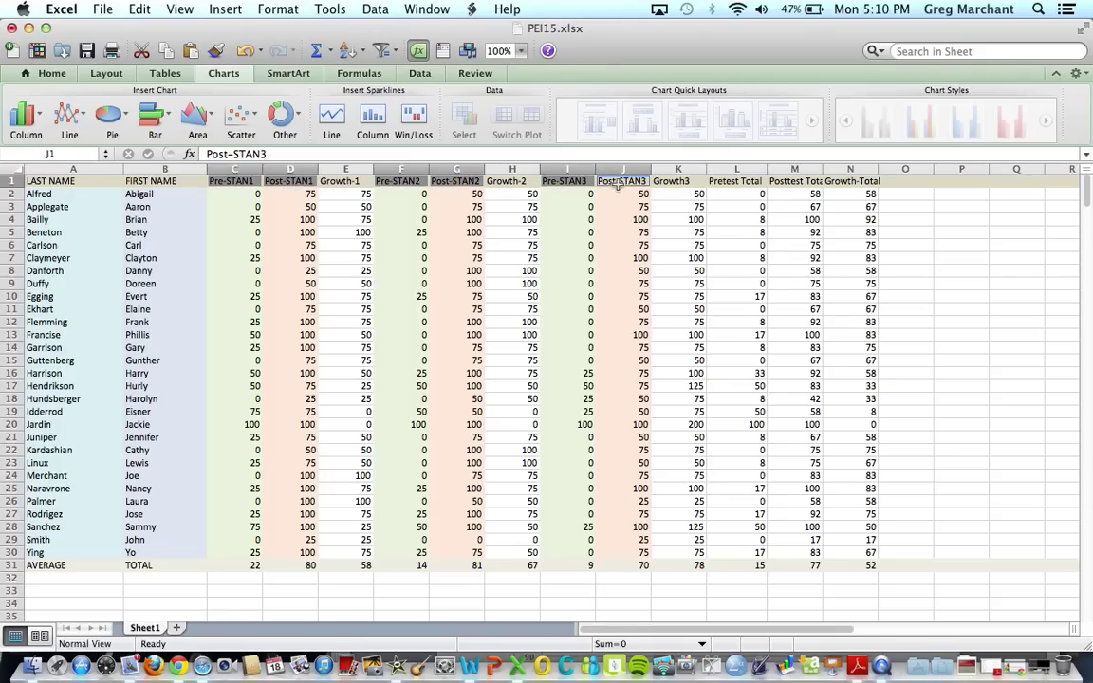
pyautogui.keyDown('super'); pyautogui.click(736, 182); pyautogui.keyUp('super')
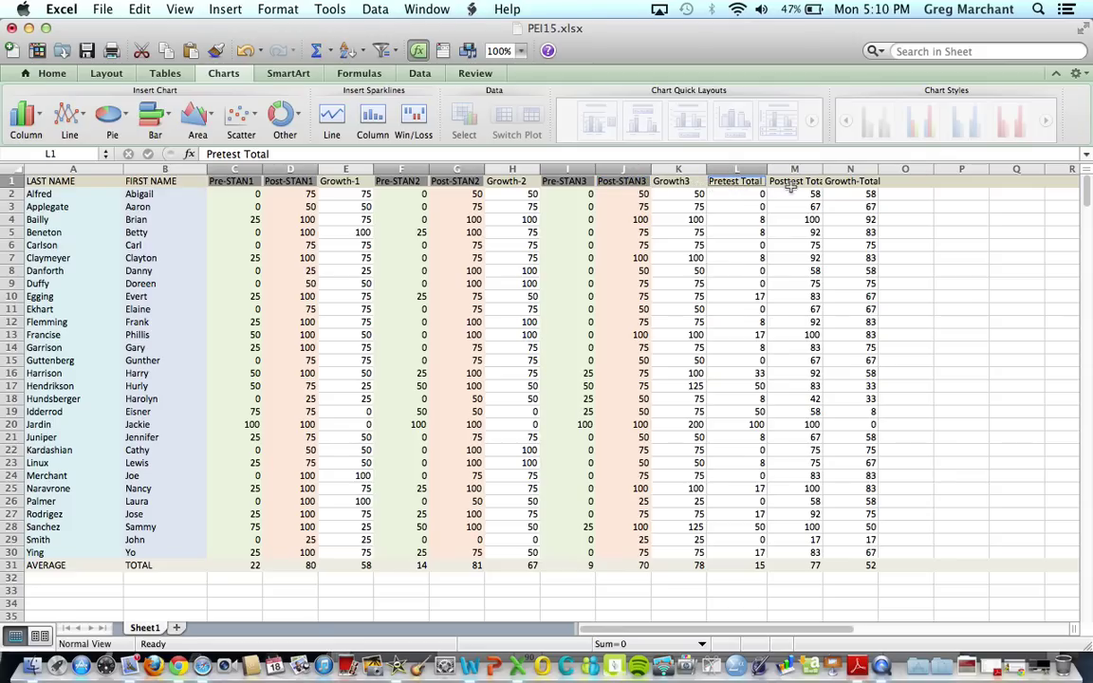
pyautogui.keyDown('super'); pyautogui.click(794, 183); pyautogui.keyUp('super')
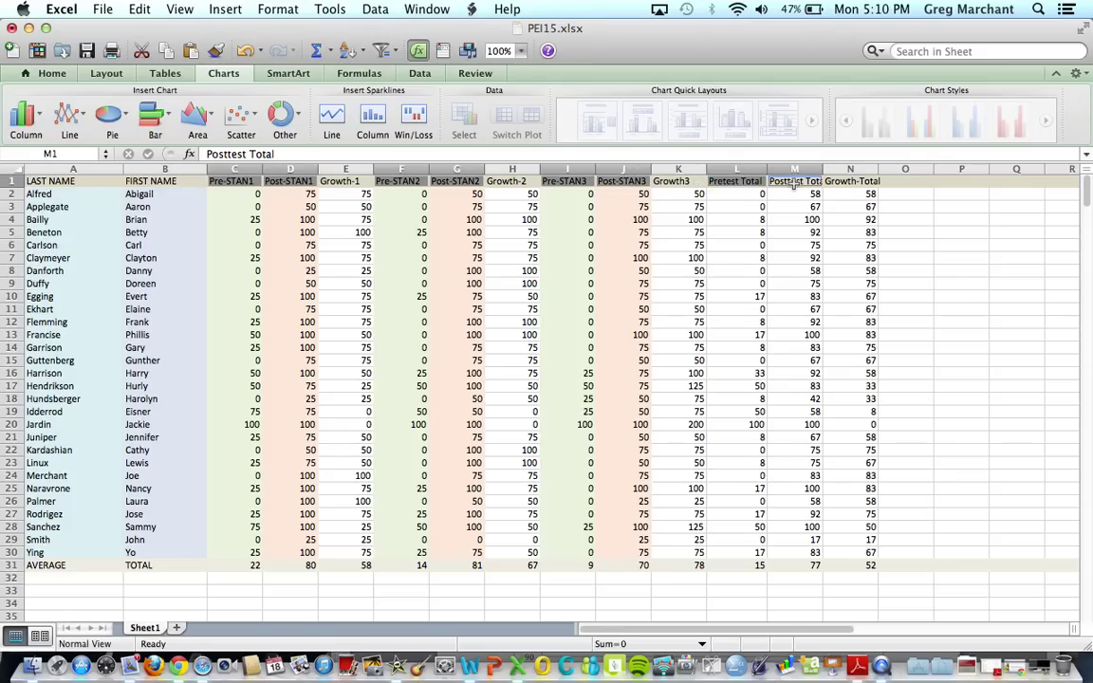
# Try to chart the headings with row 10's last name, pretest/posttest scores and totals as clustered columns, and undo the chart.
pyautogui.click(39, 300)
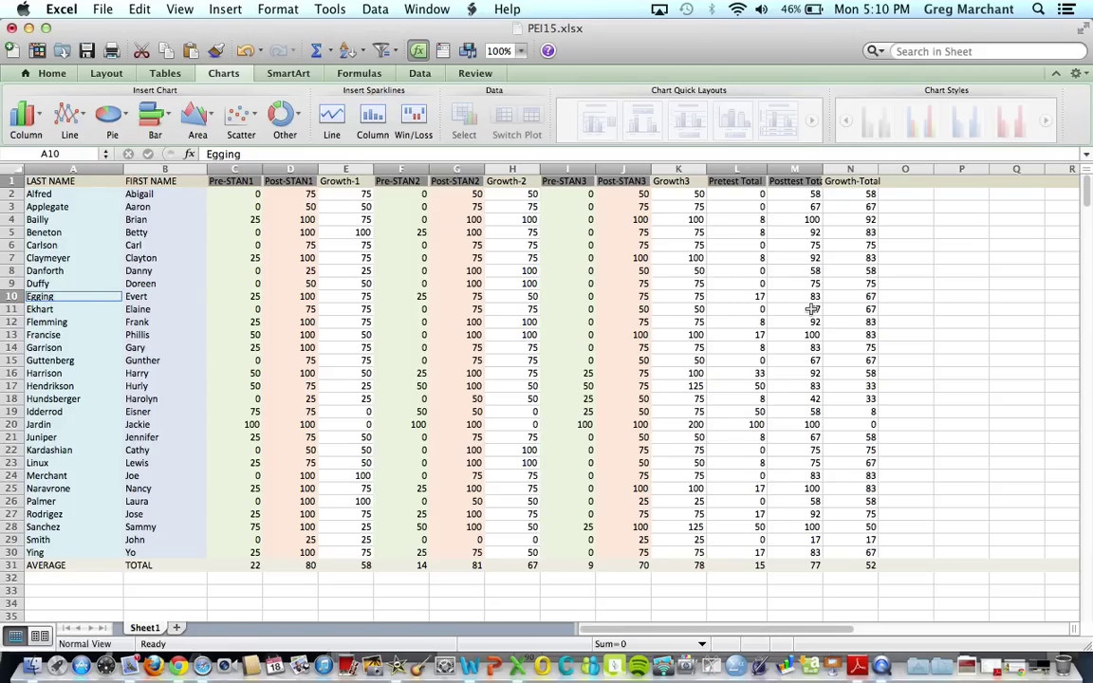
pyautogui.click(253, 297)
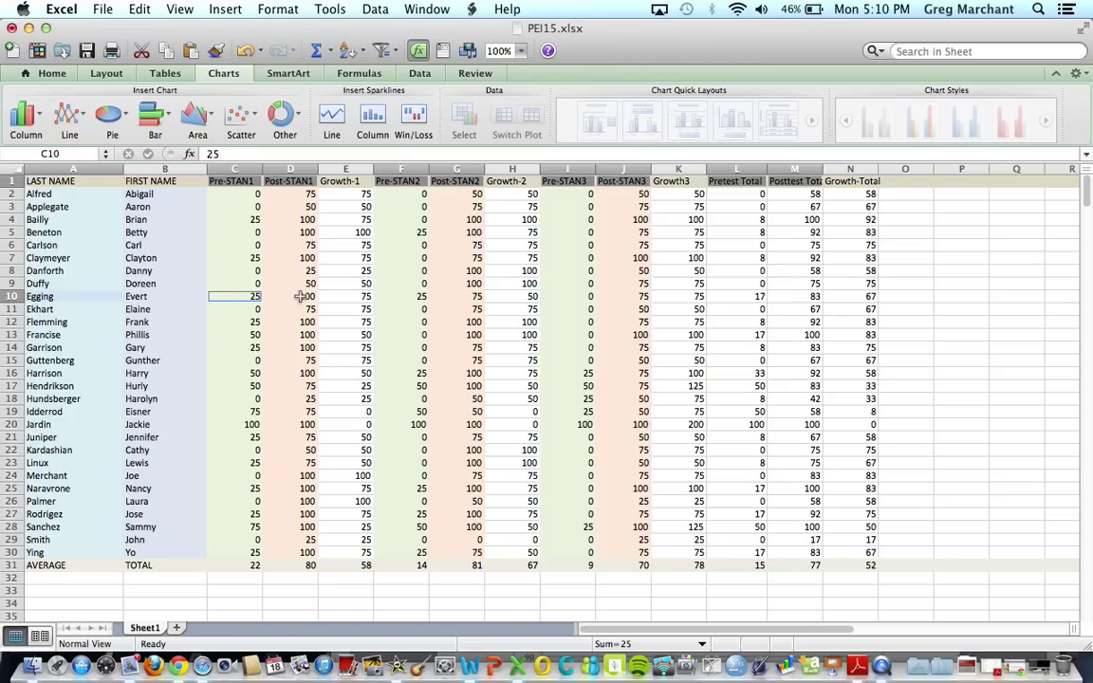
pyautogui.moveTo(300, 297); pyautogui.dragTo(635, 299)
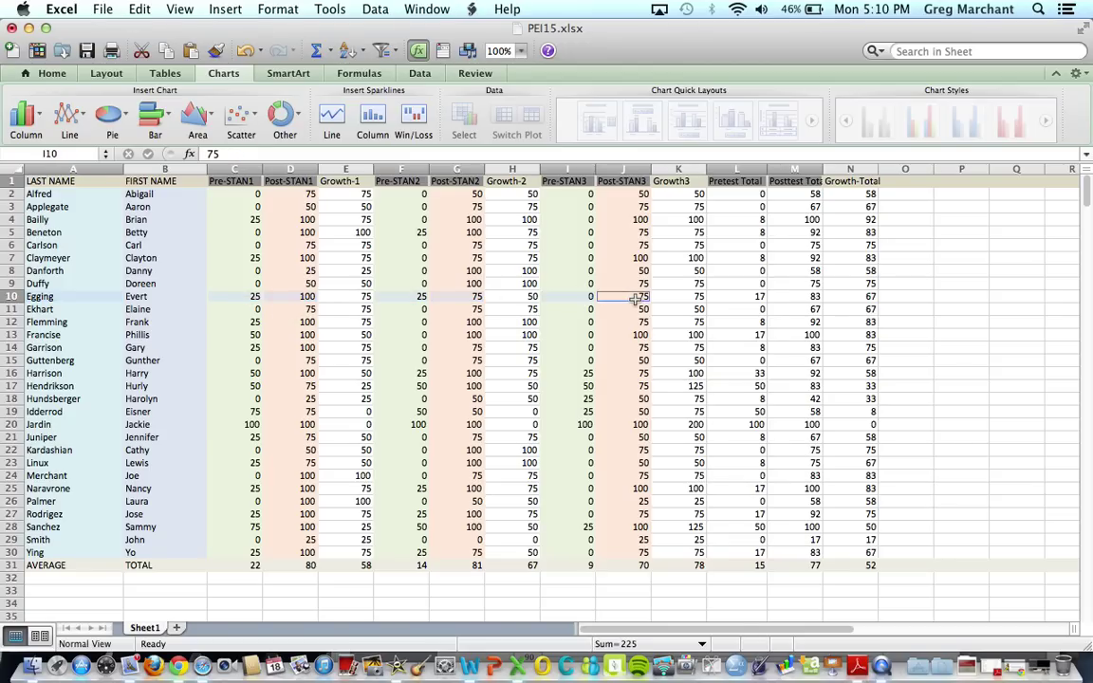
pyautogui.click(757, 298)
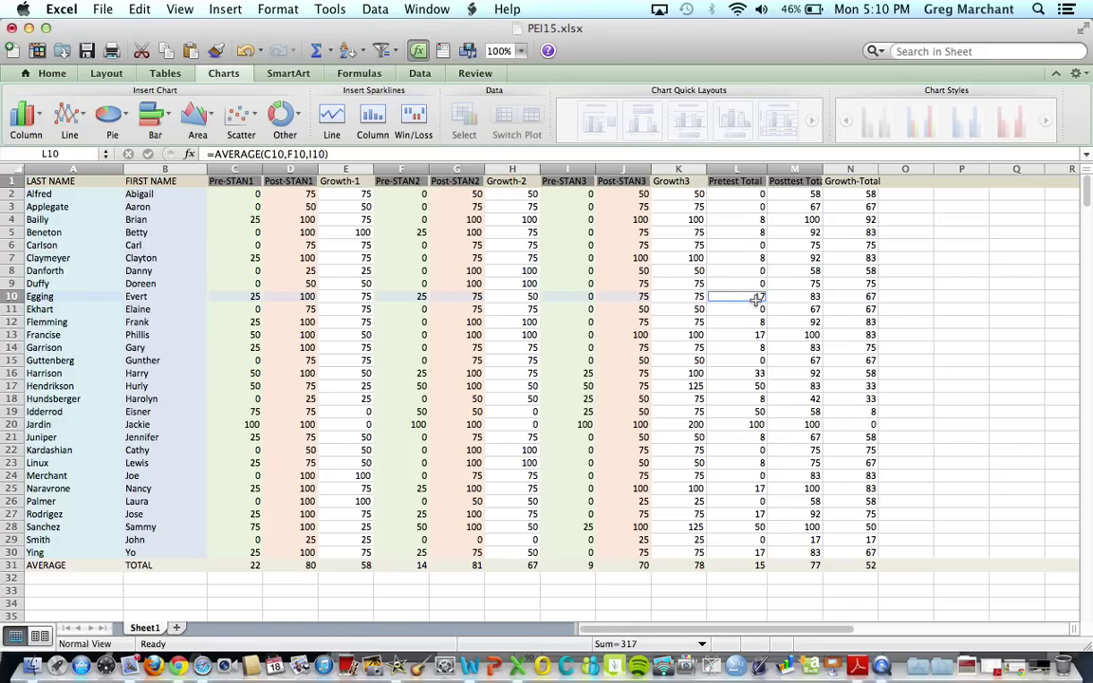
pyautogui.click(802, 301)
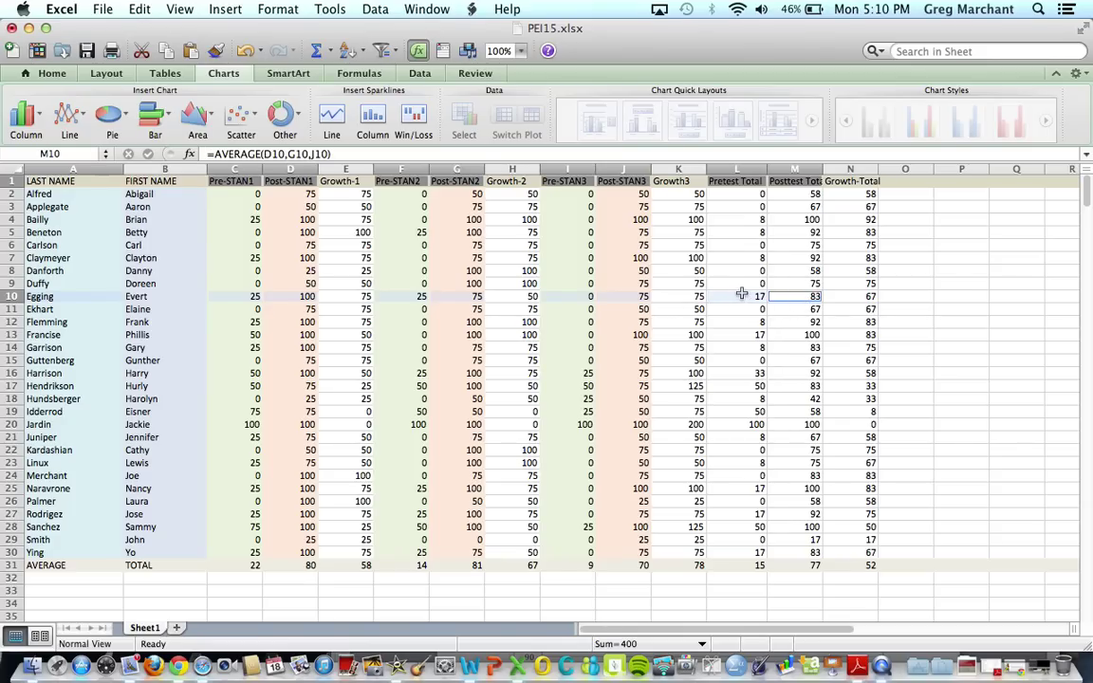
pyautogui.click(26, 112)
pyautogui.click(100, 79)
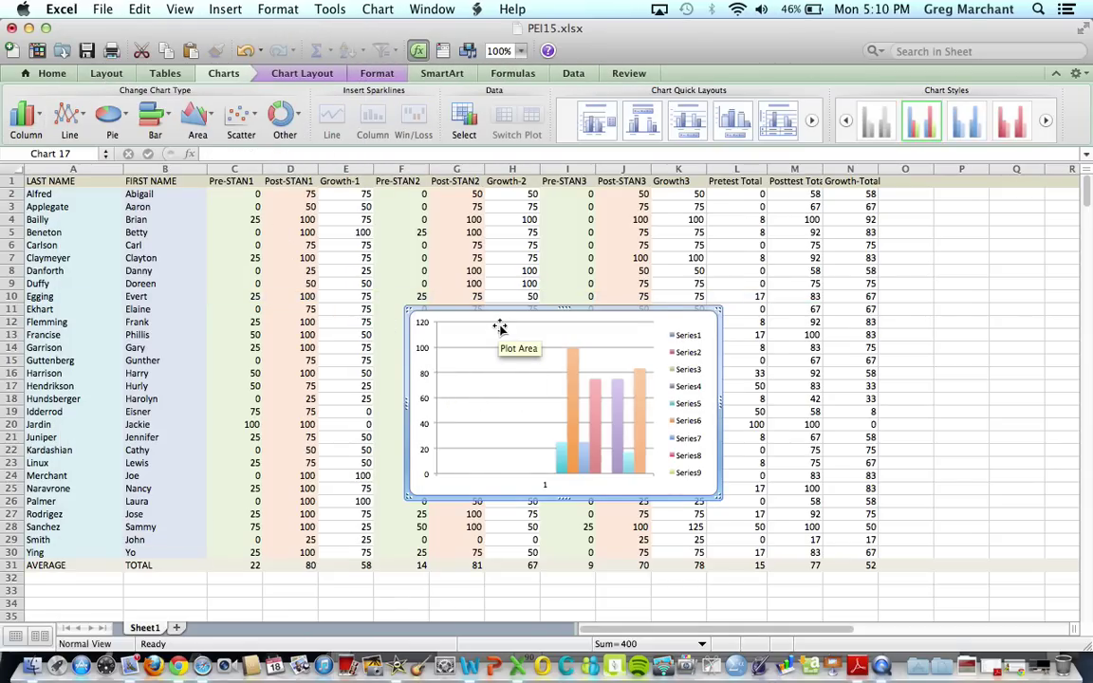
pyautogui.press('super+z')
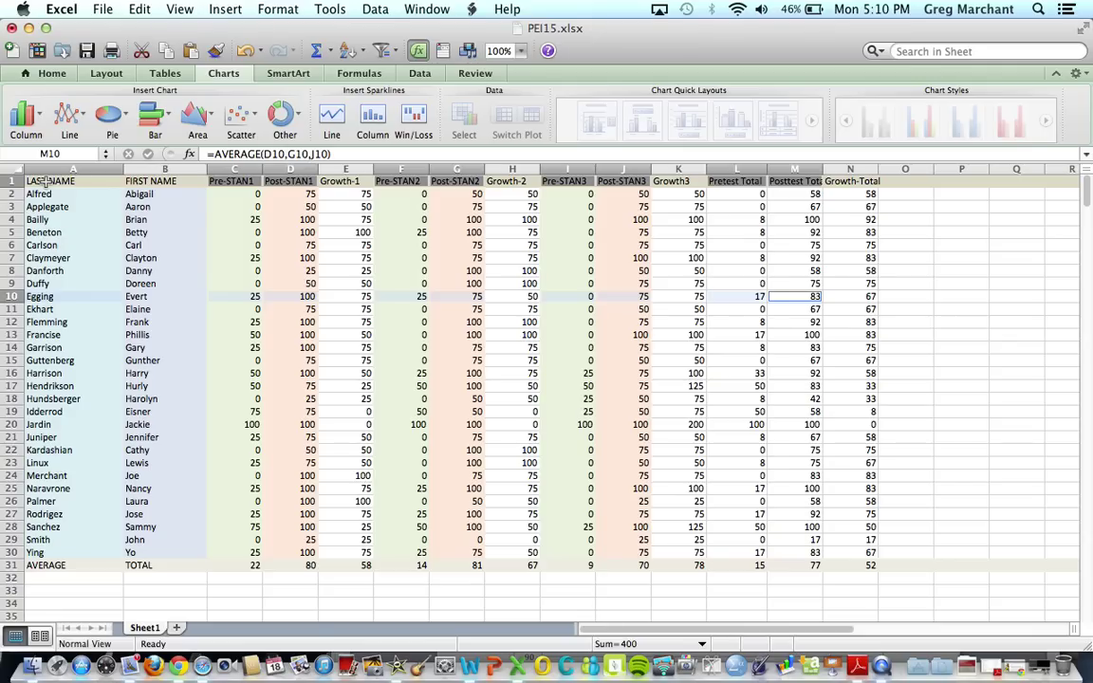
# Select the LAST NAME heading in A1 together with the pretest and posttest headings C1, D1, F1, G1, I1, J1, L1 and M1.
pyautogui.click(45, 182)
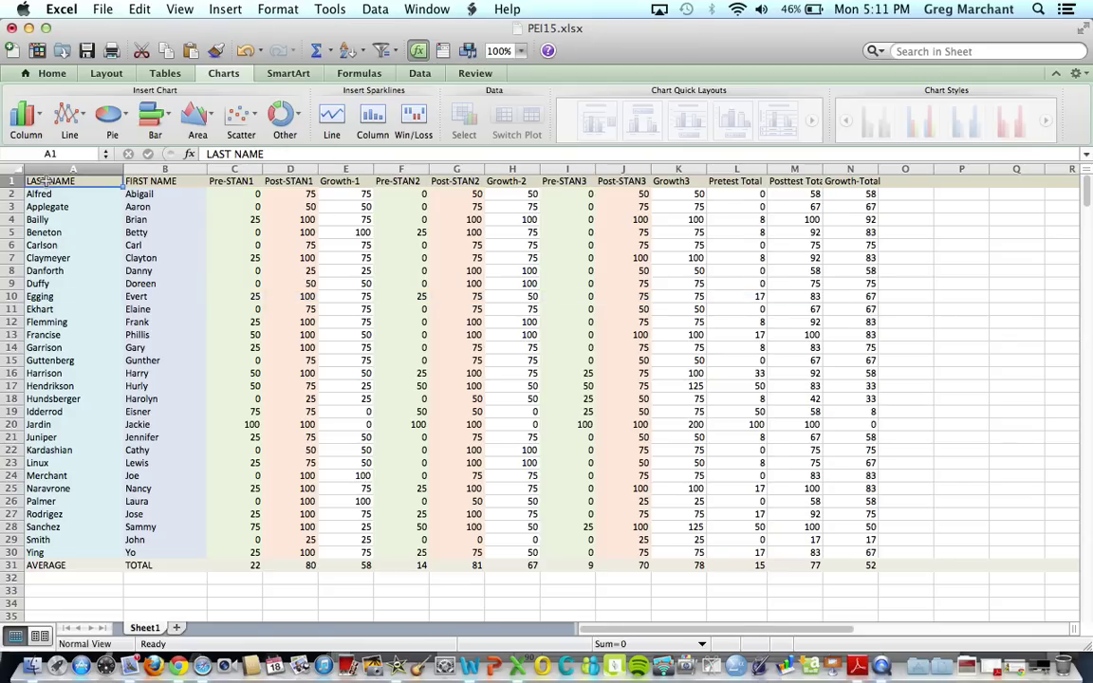
pyautogui.click(232, 181)
pyautogui.keyDown('super'); pyautogui.click(271, 181); pyautogui.keyUp('super')
pyautogui.keyDown('super'); pyautogui.click(384, 182); pyautogui.keyUp('super')
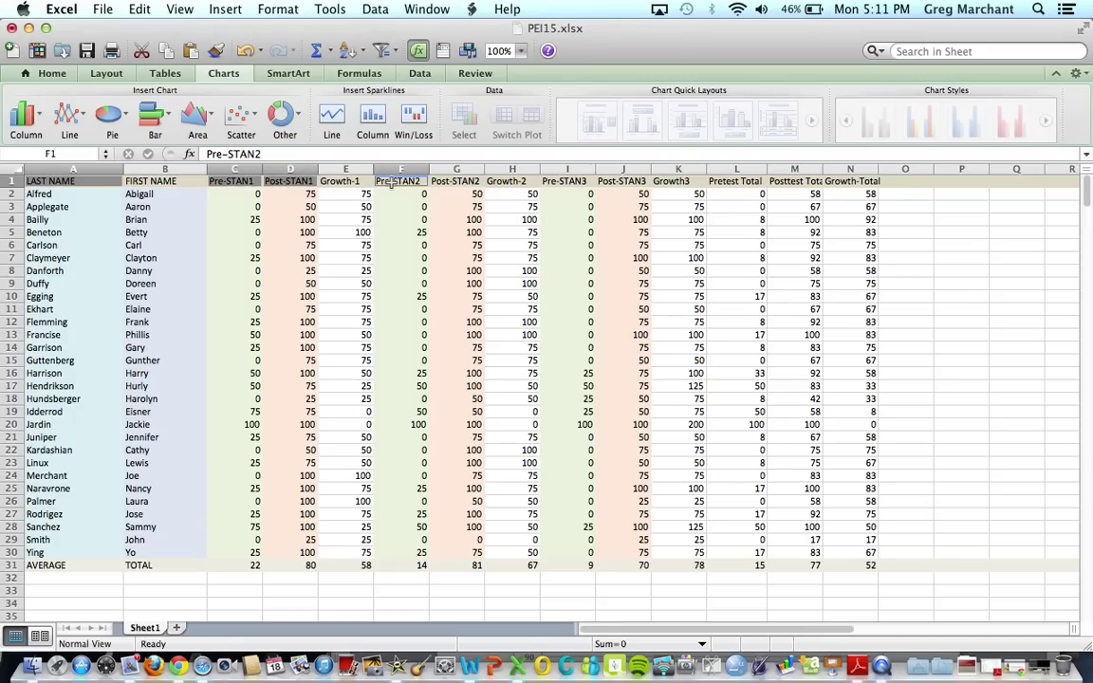
pyautogui.keyDown('super'); pyautogui.click(465, 184); pyautogui.keyUp('super')
pyautogui.keyDown('super'); pyautogui.click(560, 182); pyautogui.keyUp('super')
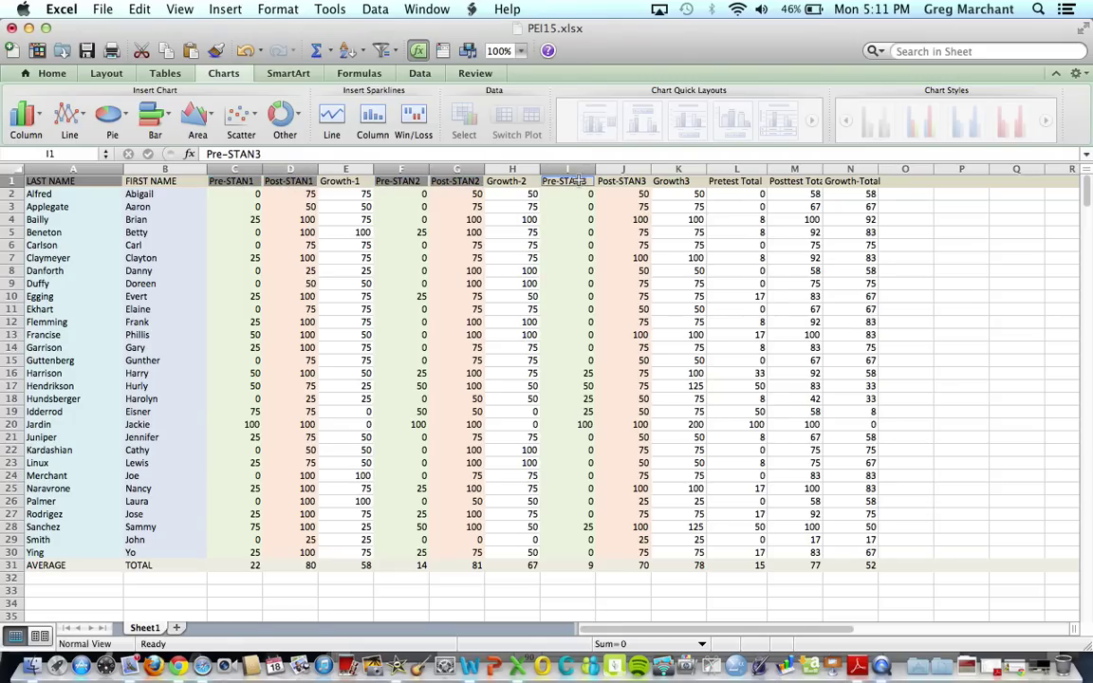
pyautogui.keyDown('super'); pyautogui.click(618, 185); pyautogui.keyUp('super')
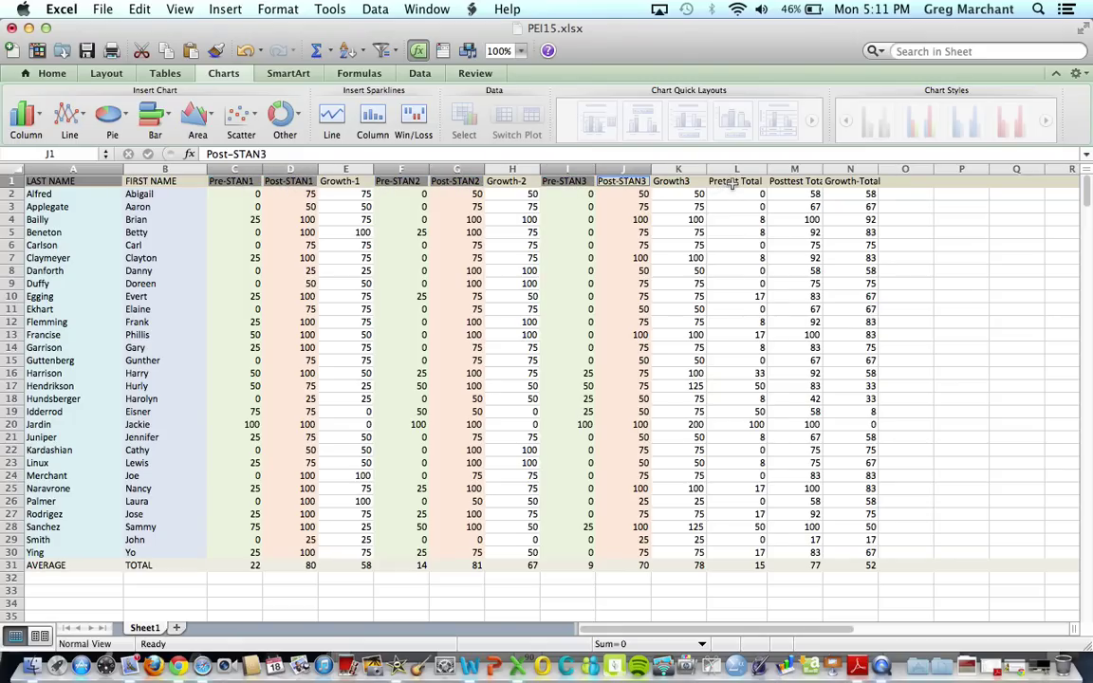
pyautogui.keyDown('super'); pyautogui.click(732, 183); pyautogui.keyUp('super')
pyautogui.keyDown('super'); pyautogui.click(786, 184); pyautogui.keyUp('super')
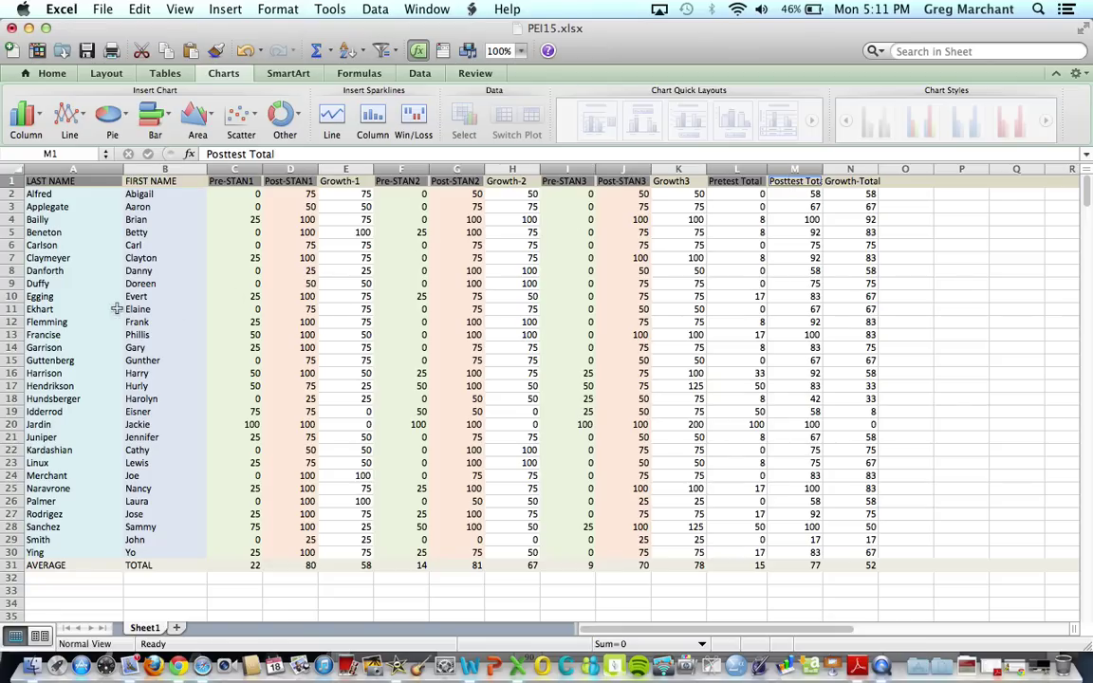
# Add row 10's last name, pretest/posttest scores and both totals to the selected headings and chart them as a 2-D clustered column.
pyautogui.click(40, 299)
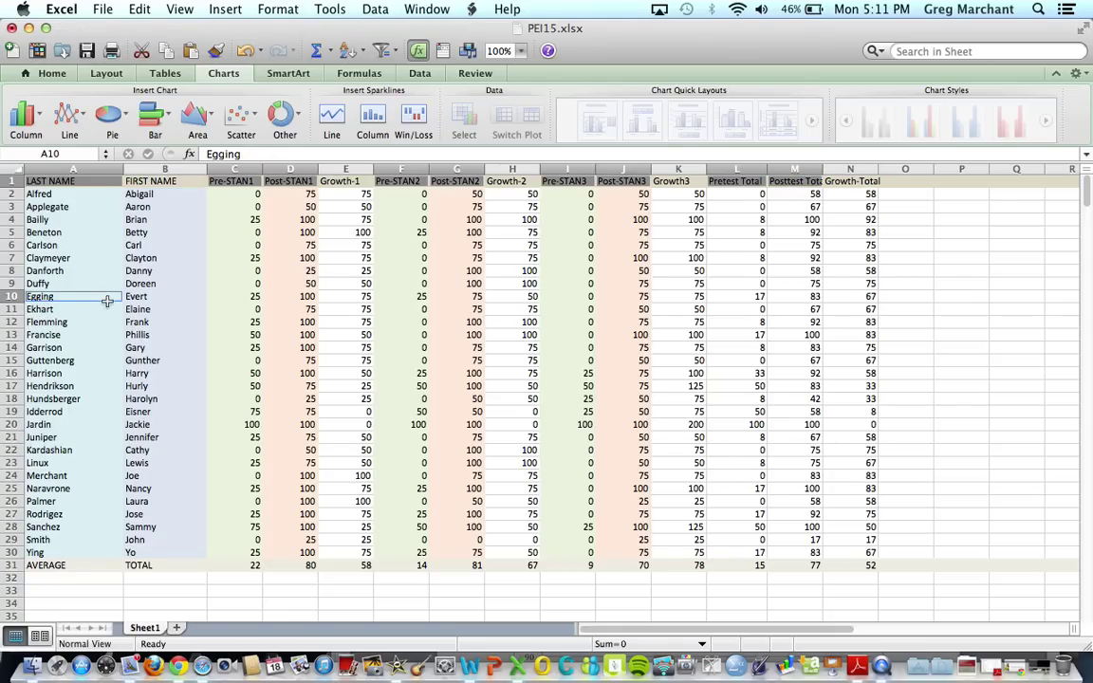
pyautogui.click(243, 298)
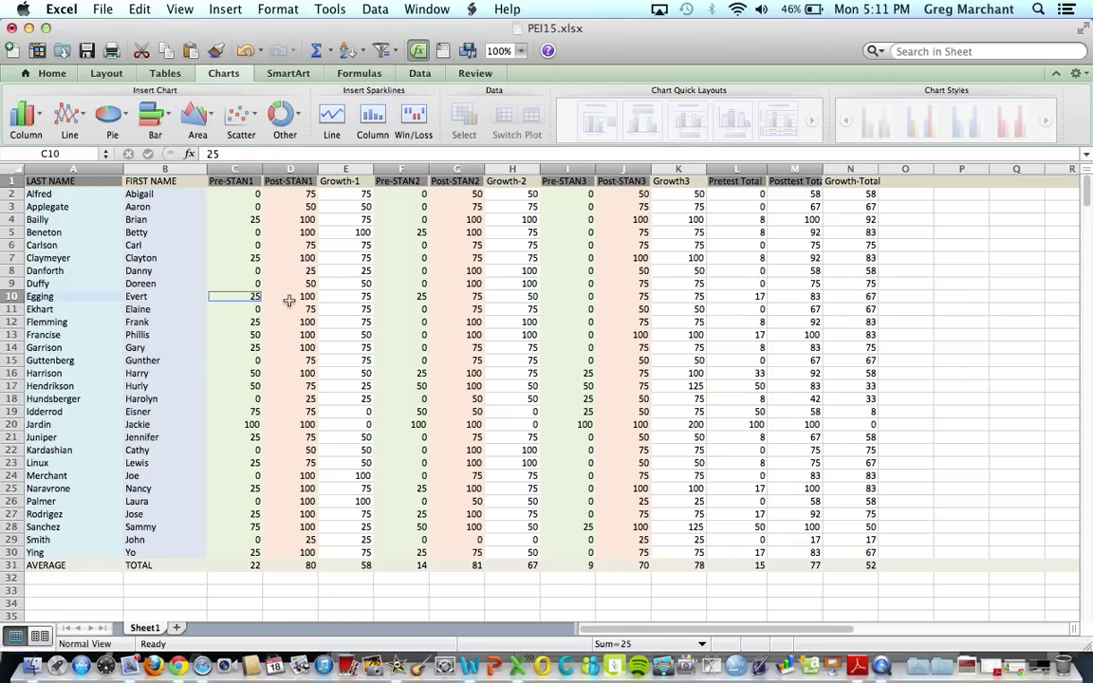
pyautogui.keyDown('super'); pyautogui.click(295, 300); pyautogui.keyUp('super')
pyautogui.keyDown('super'); pyautogui.click(403, 298); pyautogui.keyUp('super')
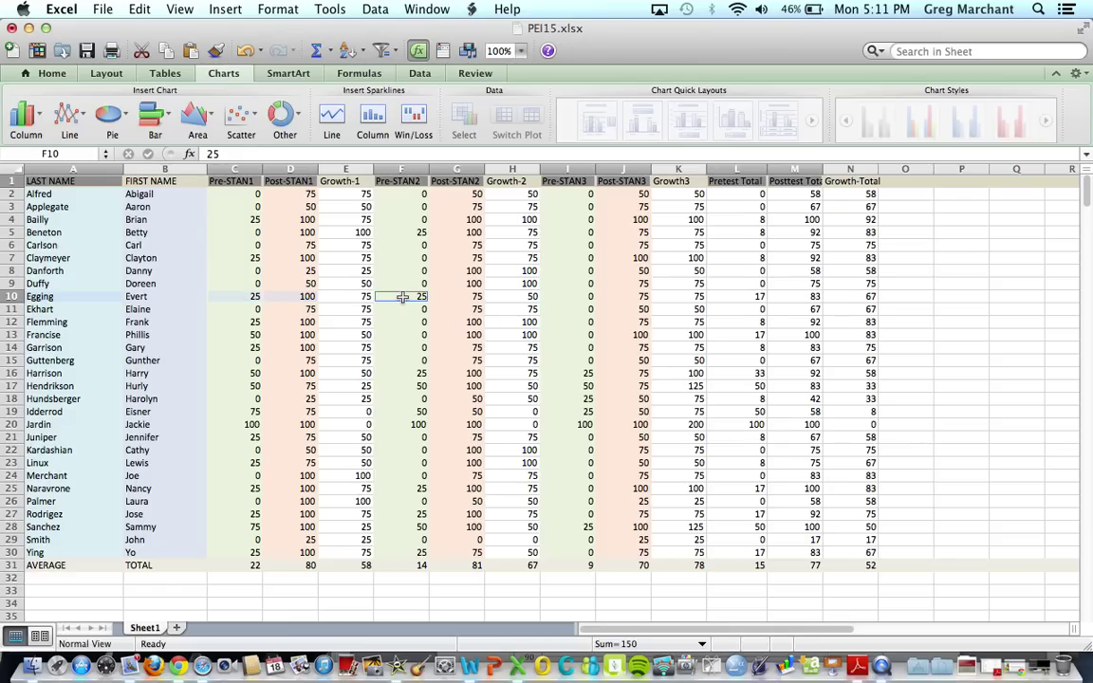
pyautogui.keyDown('super'); pyautogui.click(475, 298); pyautogui.keyUp('super')
pyautogui.keyDown('super'); pyautogui.click(569, 298); pyautogui.keyUp('super')
pyautogui.keyDown('super'); pyautogui.click(628, 298); pyautogui.keyUp('super')
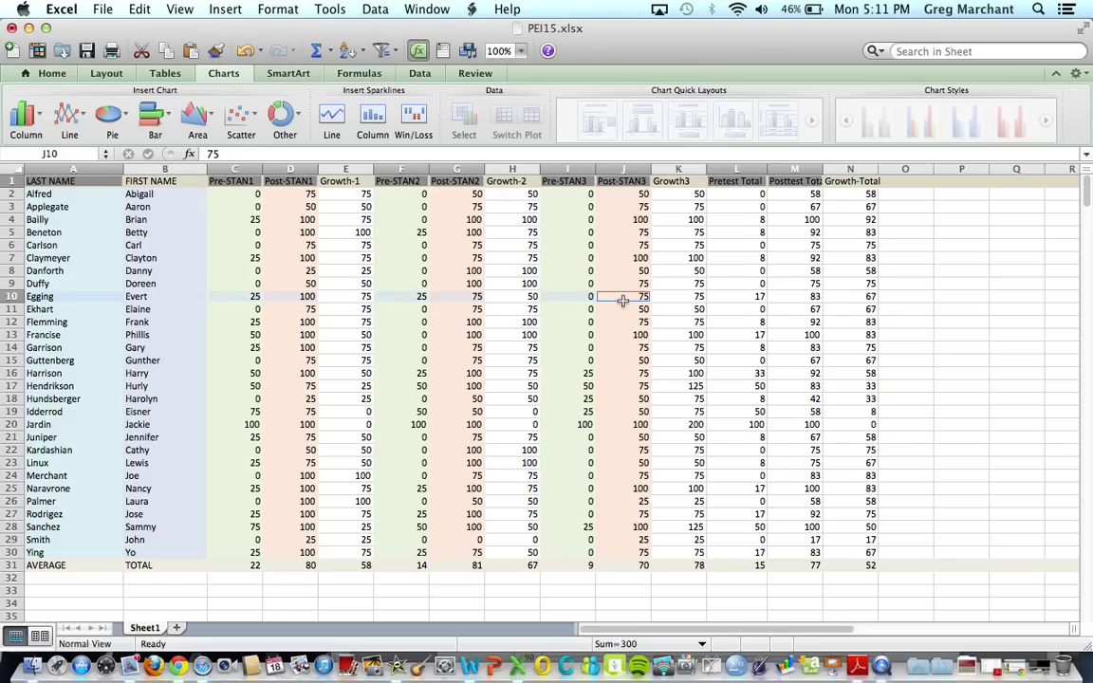
pyautogui.click(740, 298)
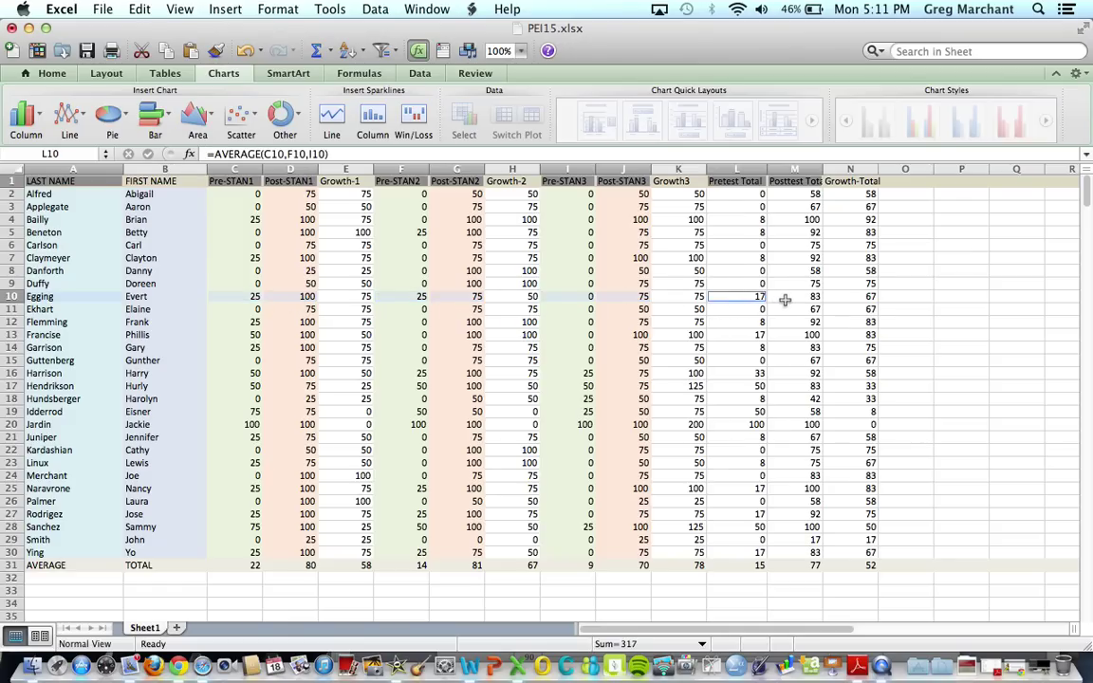
pyautogui.click(795, 298)
pyautogui.click(25, 112)
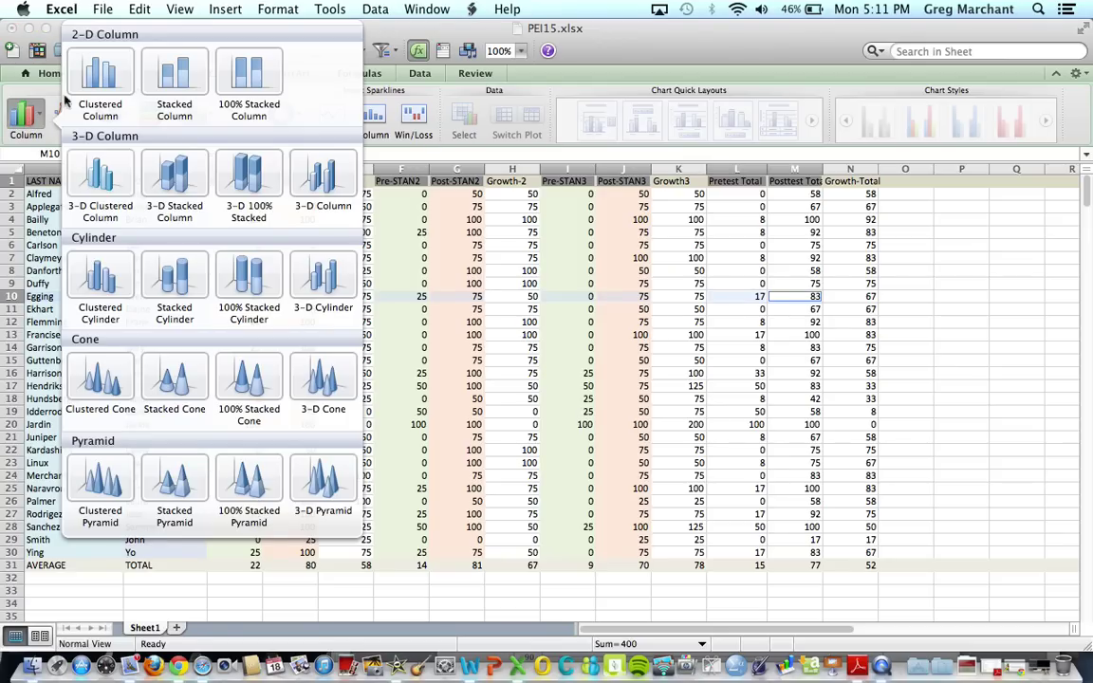
pyautogui.click(109, 73)
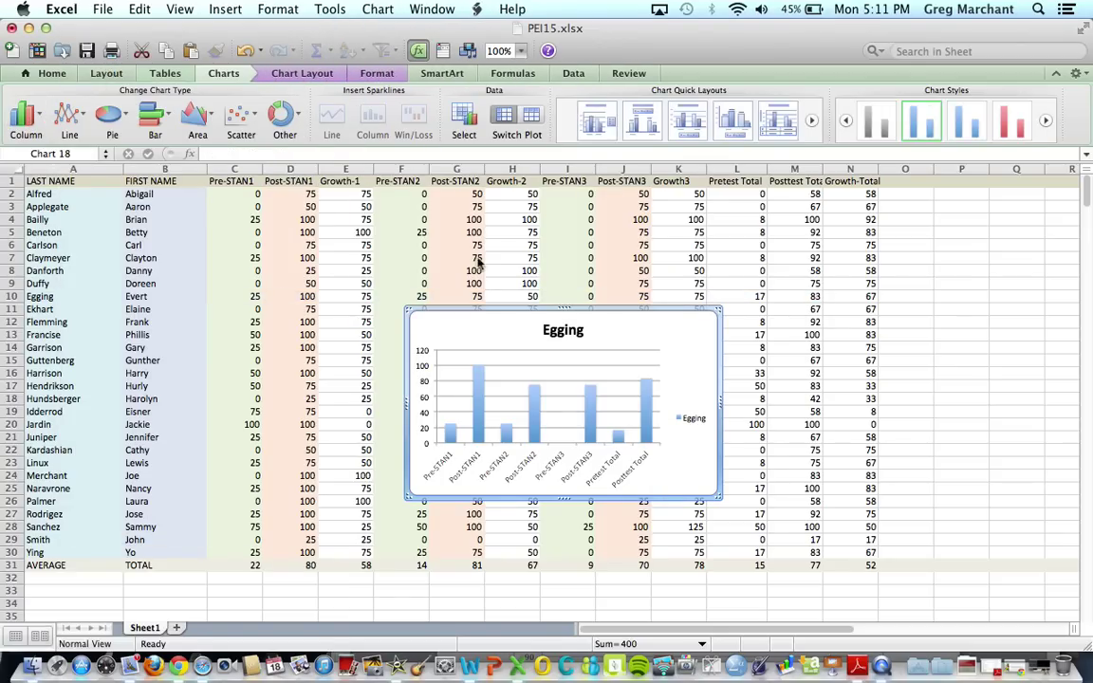
# Remove the legend from the row 10 student's chart and enlarge the chart in both width and height.
pyautogui.moveTo(653, 404)
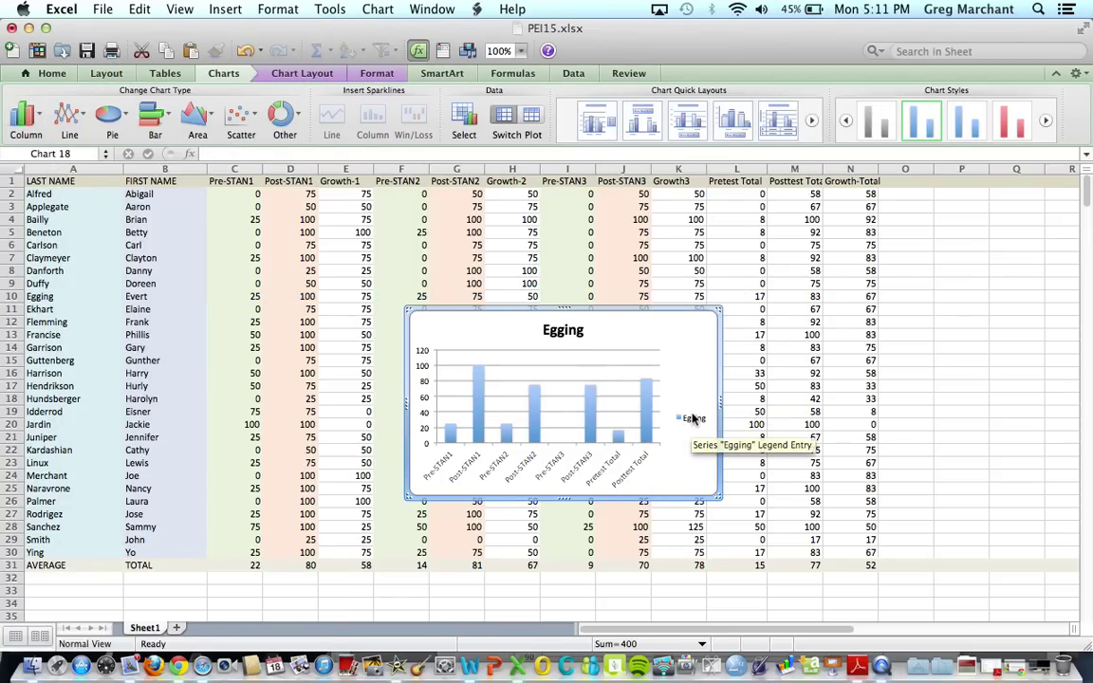
pyautogui.click(693, 419)
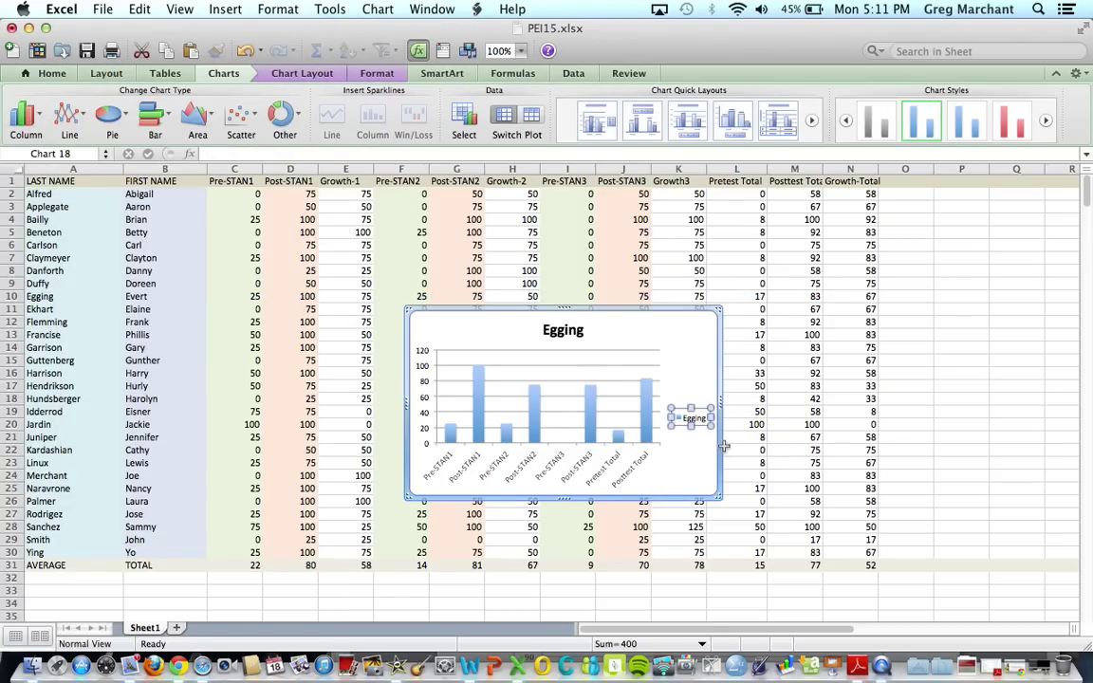
pyautogui.press('Delete')
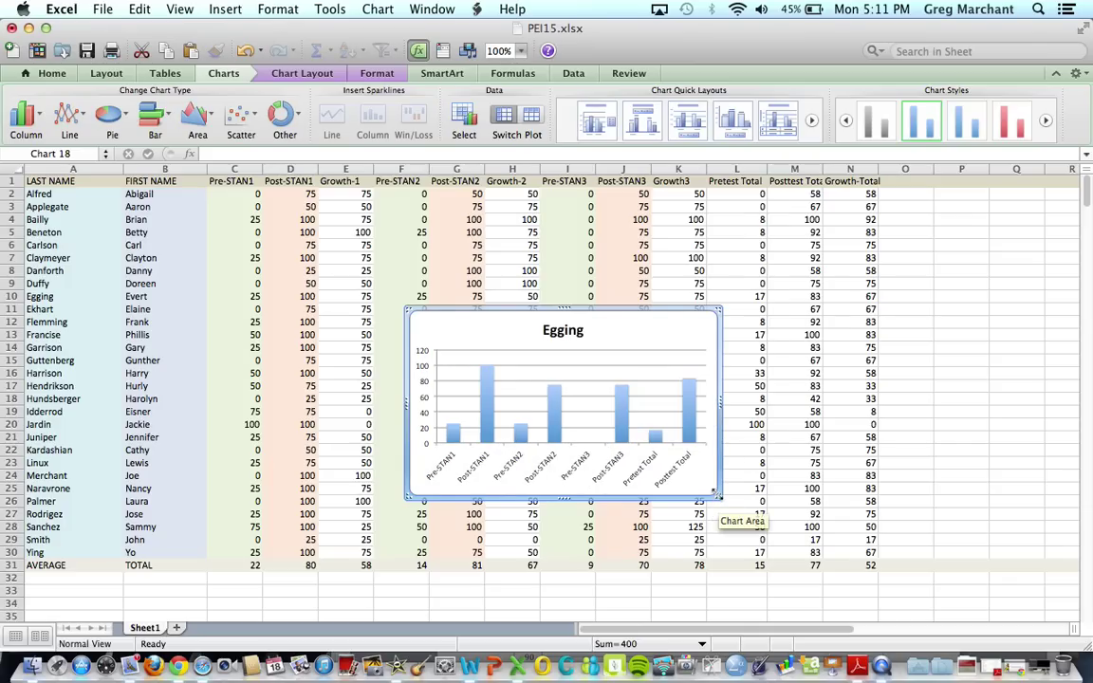
pyautogui.moveTo(714, 491); pyautogui.dragTo(774, 521)
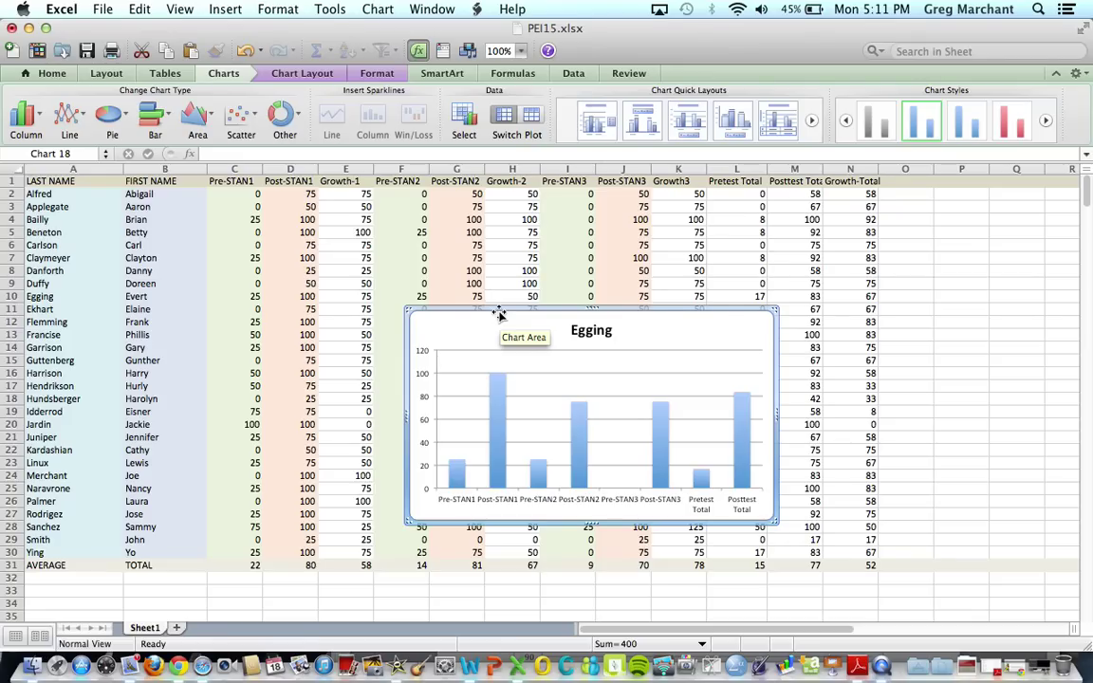
# Delete the row 10 student's score chart from the sheet.
pyautogui.press('Delete')
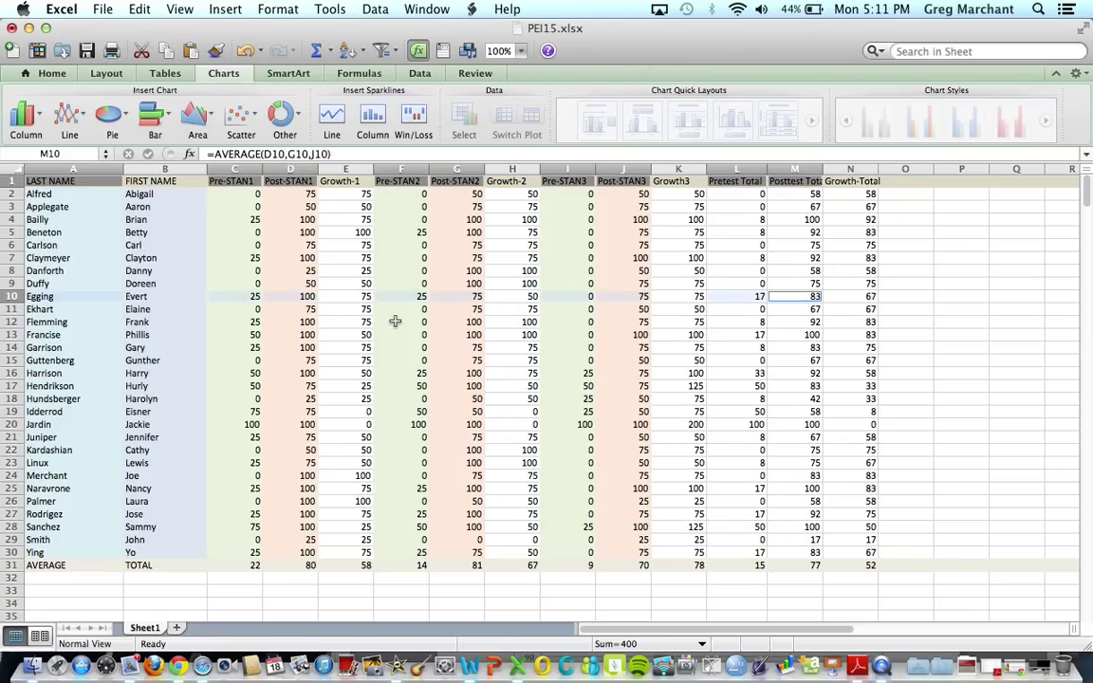